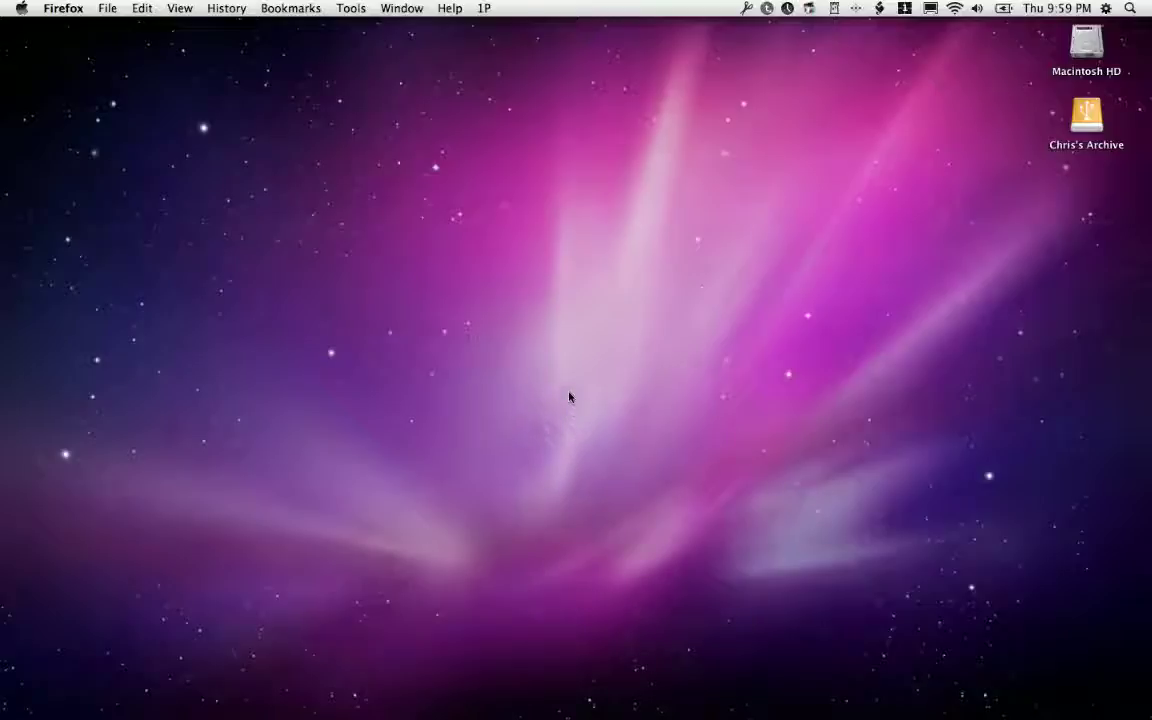
- Open the input sources in System Preferences' Language & Text settings and enable the Keyboard & Character Viewer
{"action": "mouse_move", "coordinate": [566, 712]}
{"action": "left_click", "coordinate": [566, 665]}
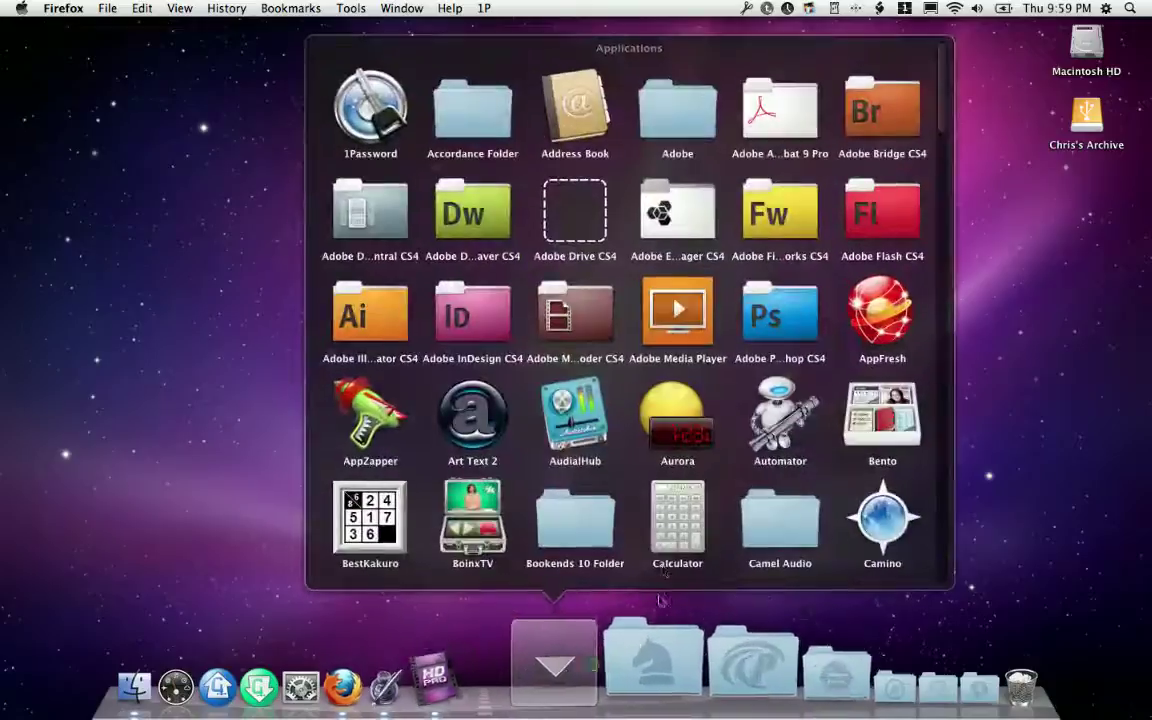
{"action": "left_click_drag", "start_coordinate": [941, 100], "coordinate": [896, 515]}
{"action": "left_click", "coordinate": [780, 327]}
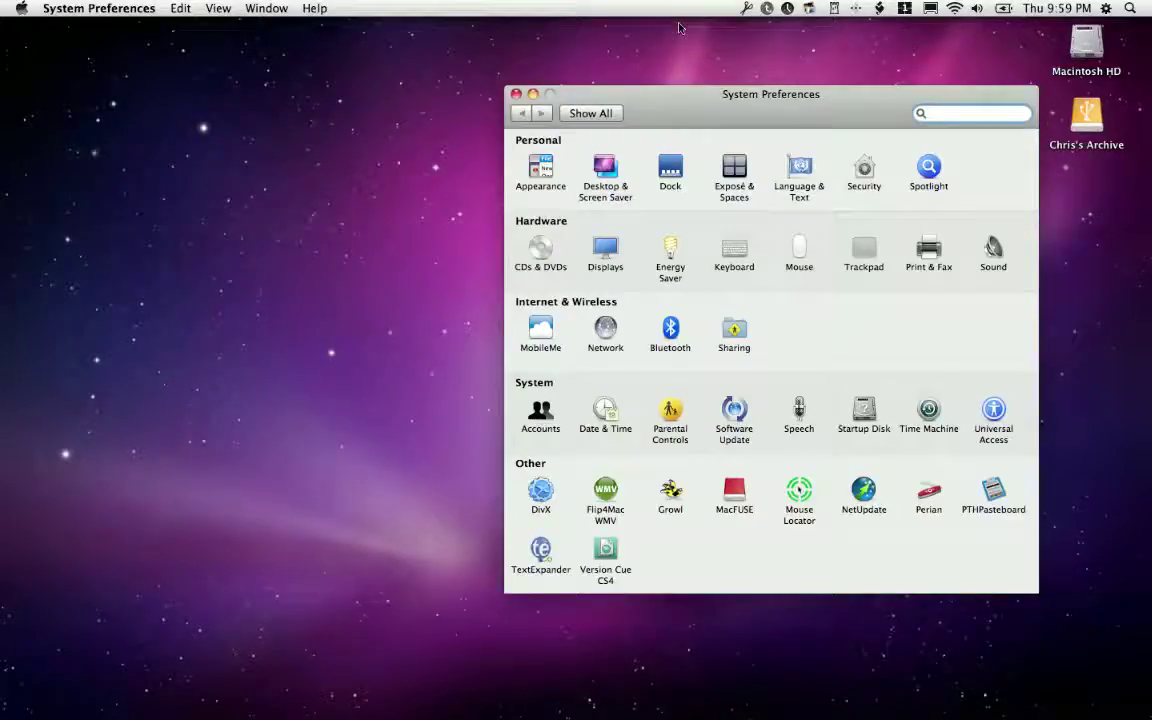
{"action": "left_click", "coordinate": [800, 172]}
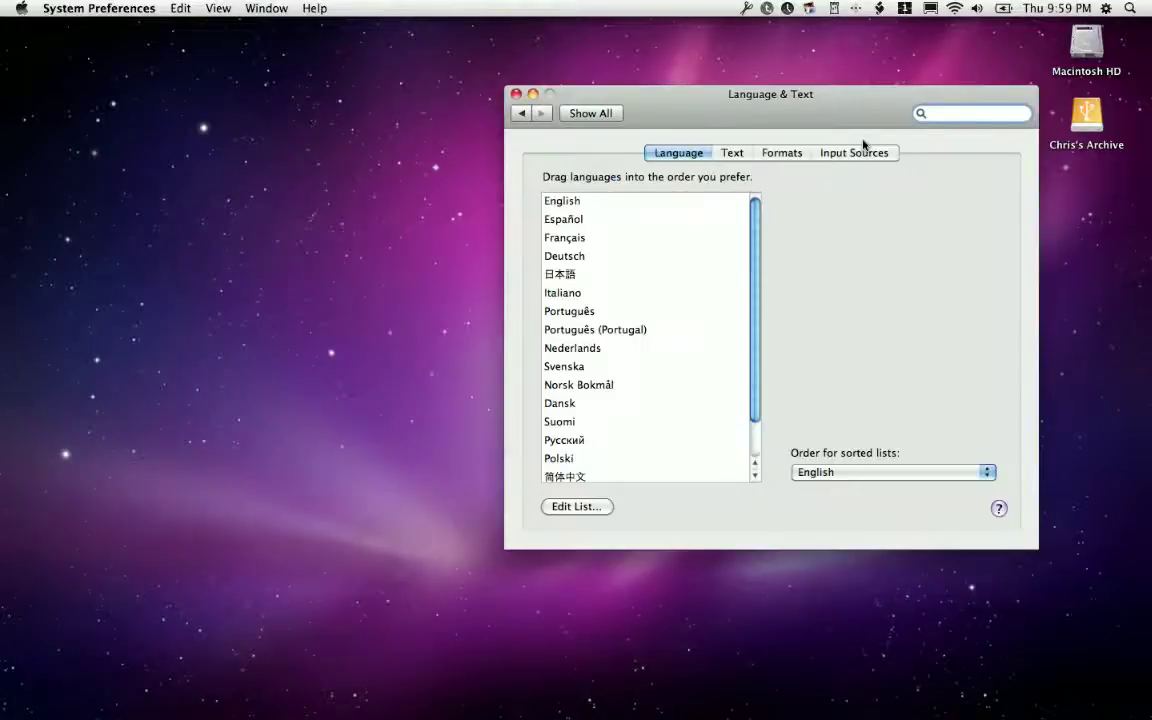
{"action": "left_click", "coordinate": [862, 148]}
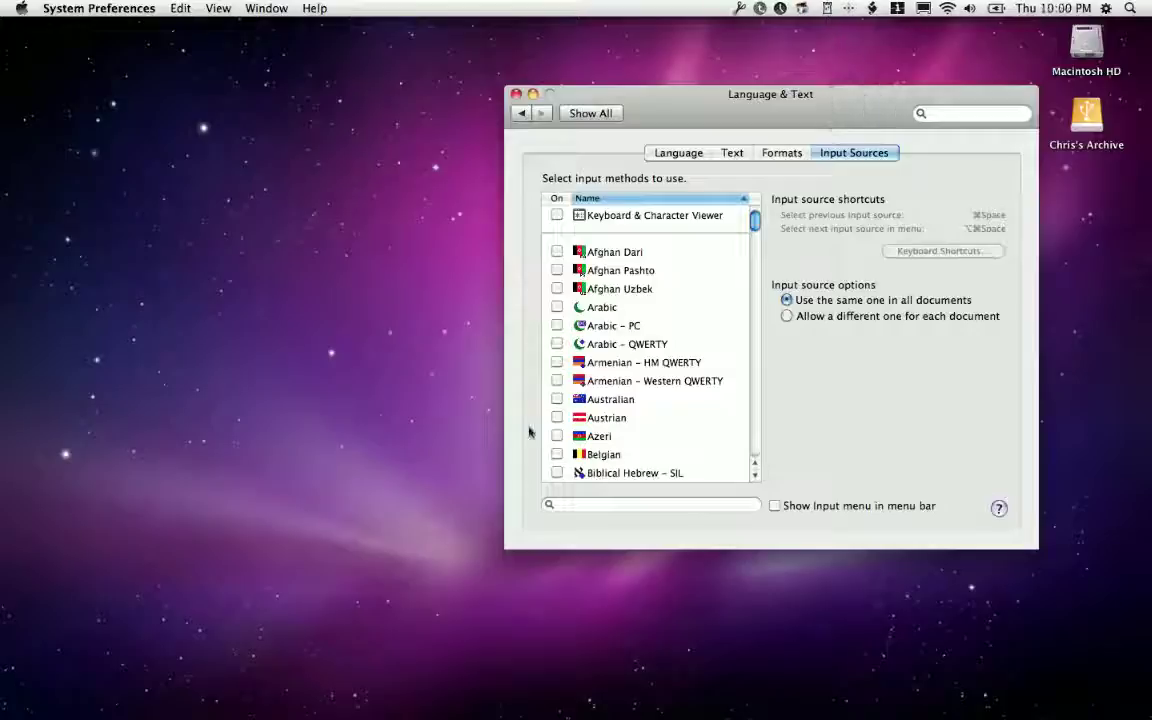
{"action": "left_click", "coordinate": [556, 217]}
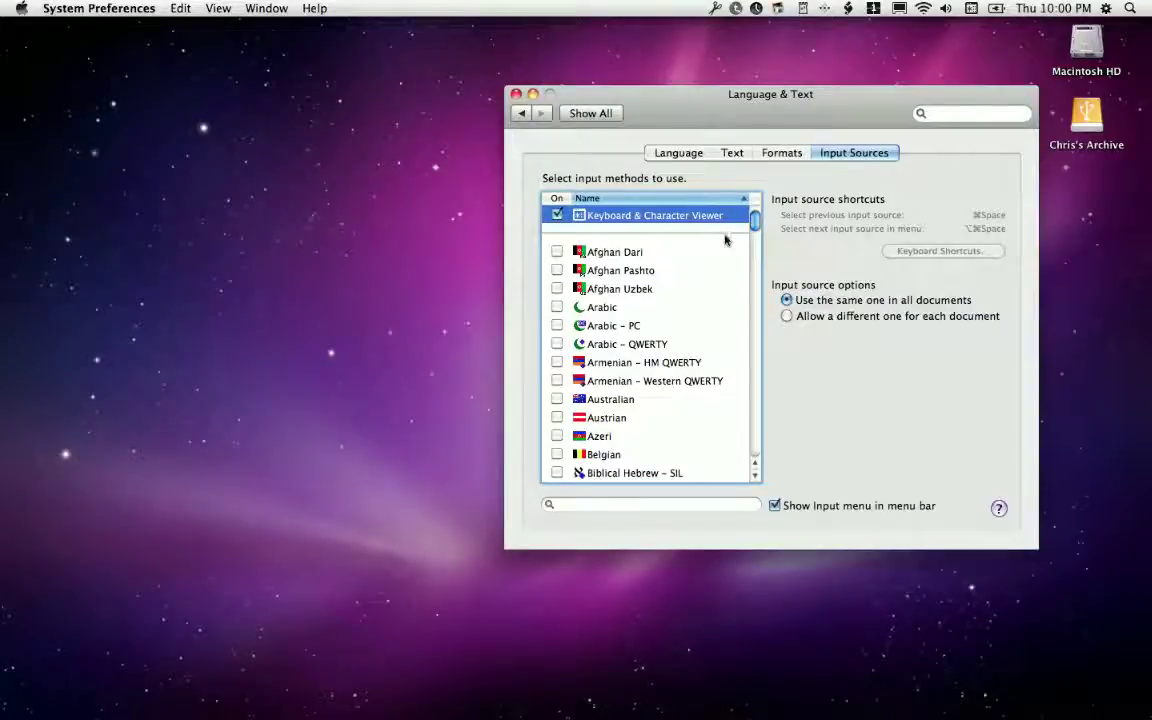
- Enable the standard Hebrew keyboard layout in the list of input methods
{"action": "left_click_drag", "start_coordinate": [752, 224], "coordinate": [752, 332]}
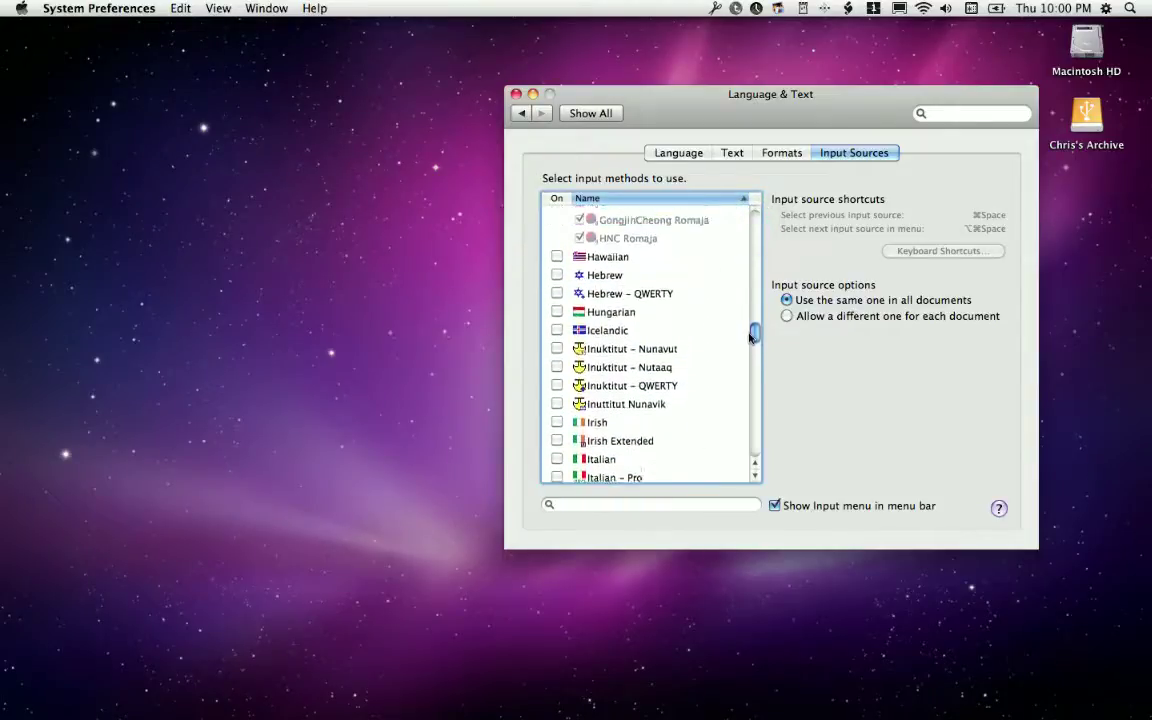
{"action": "left_click", "coordinate": [601, 278]}
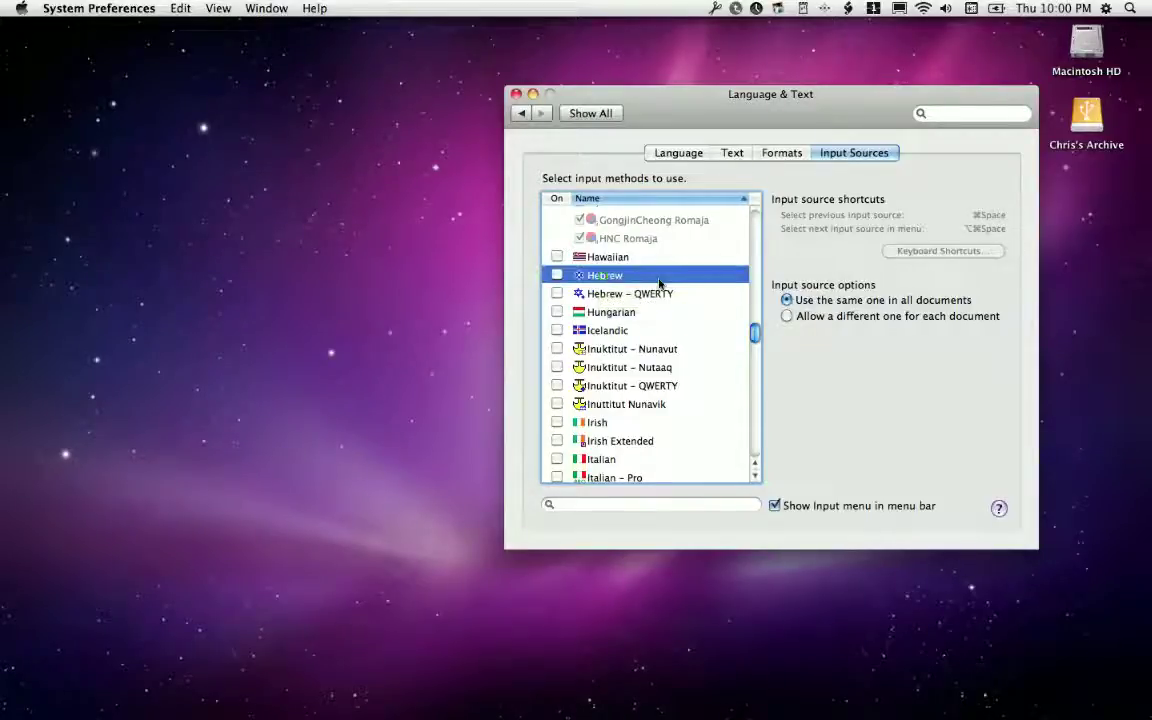
{"action": "left_click", "coordinate": [556, 276]}
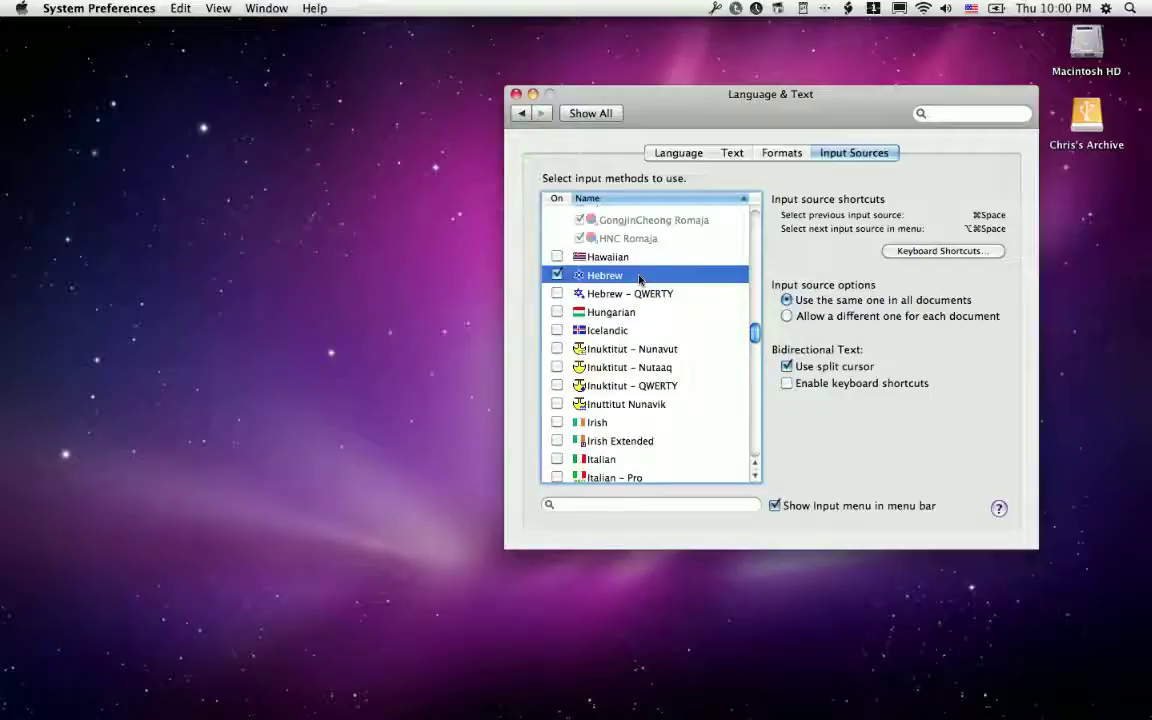
- Enable the Biblical Hebrew – Tiro keyboard layout in the list of input methods
{"action": "left_click", "coordinate": [664, 296]}
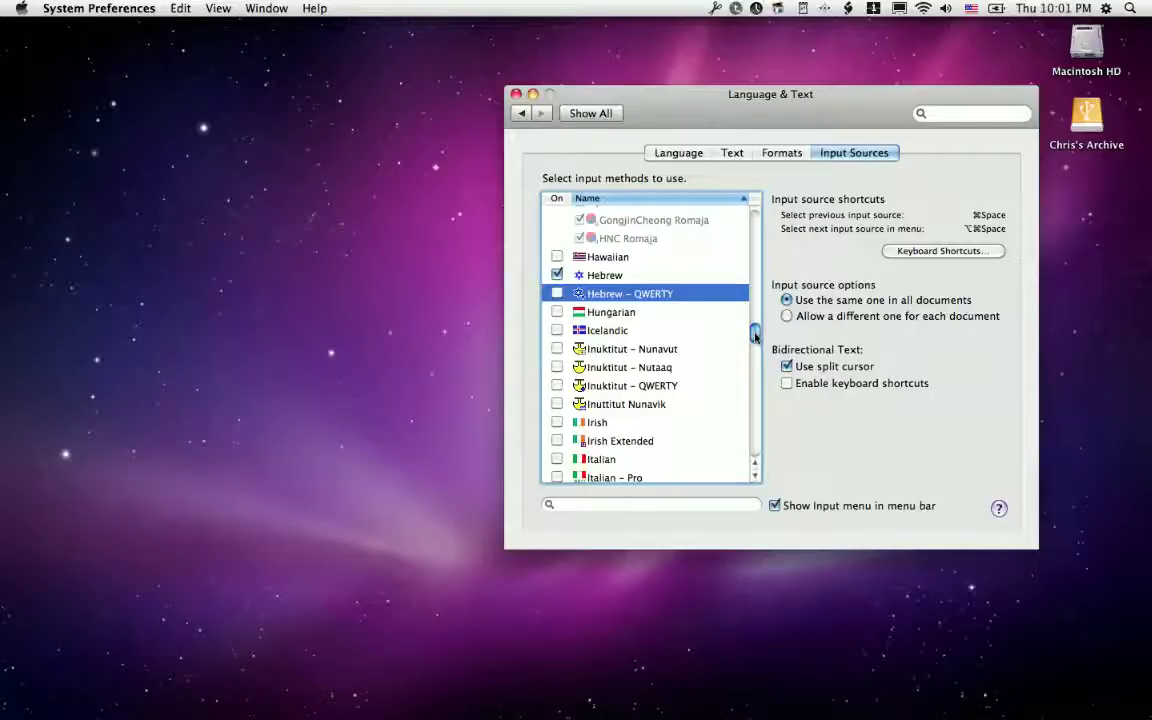
{"action": "left_click_drag", "start_coordinate": [755, 337], "coordinate": [755, 240]}
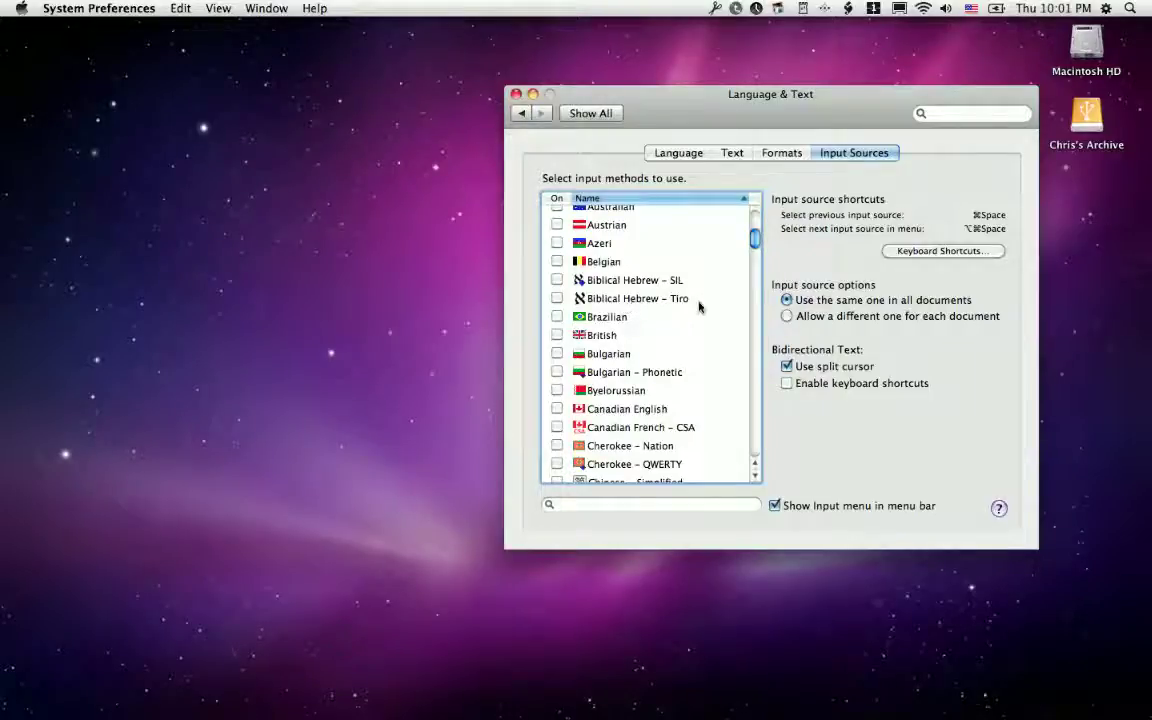
{"action": "left_click", "coordinate": [632, 301]}
{"action": "left_click", "coordinate": [557, 298]}
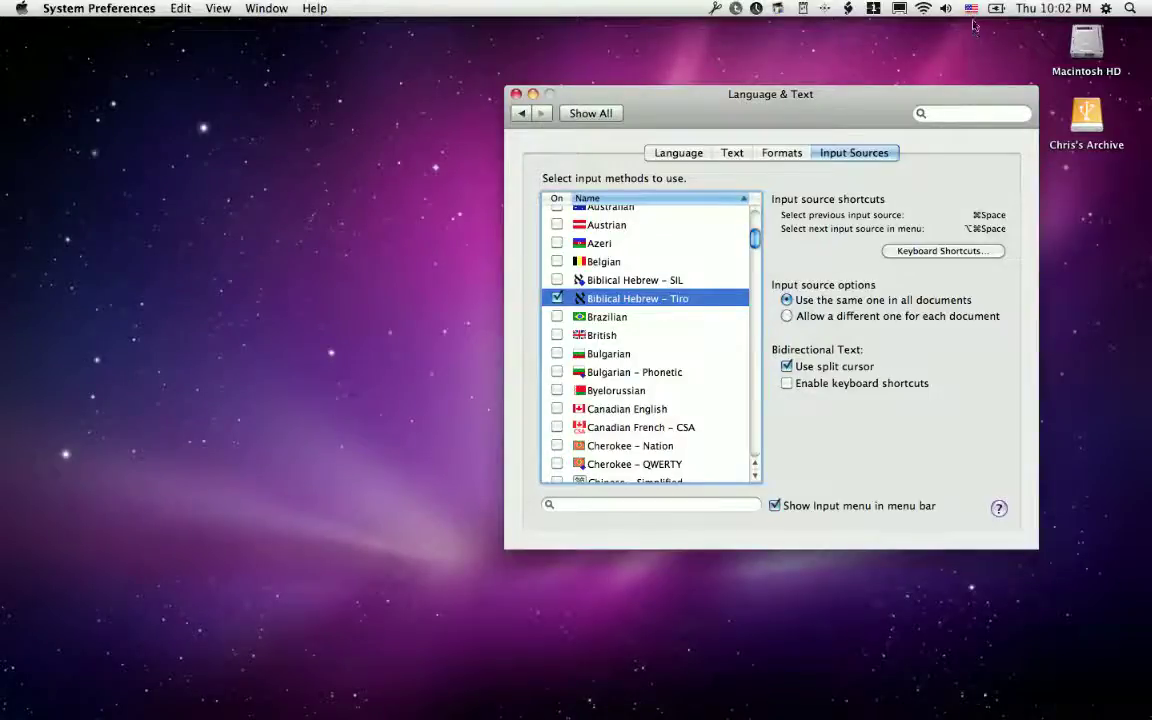
- Check which input sources the menu bar's input menu offers and quit System Preferences
{"action": "left_click", "coordinate": [971, 10]}
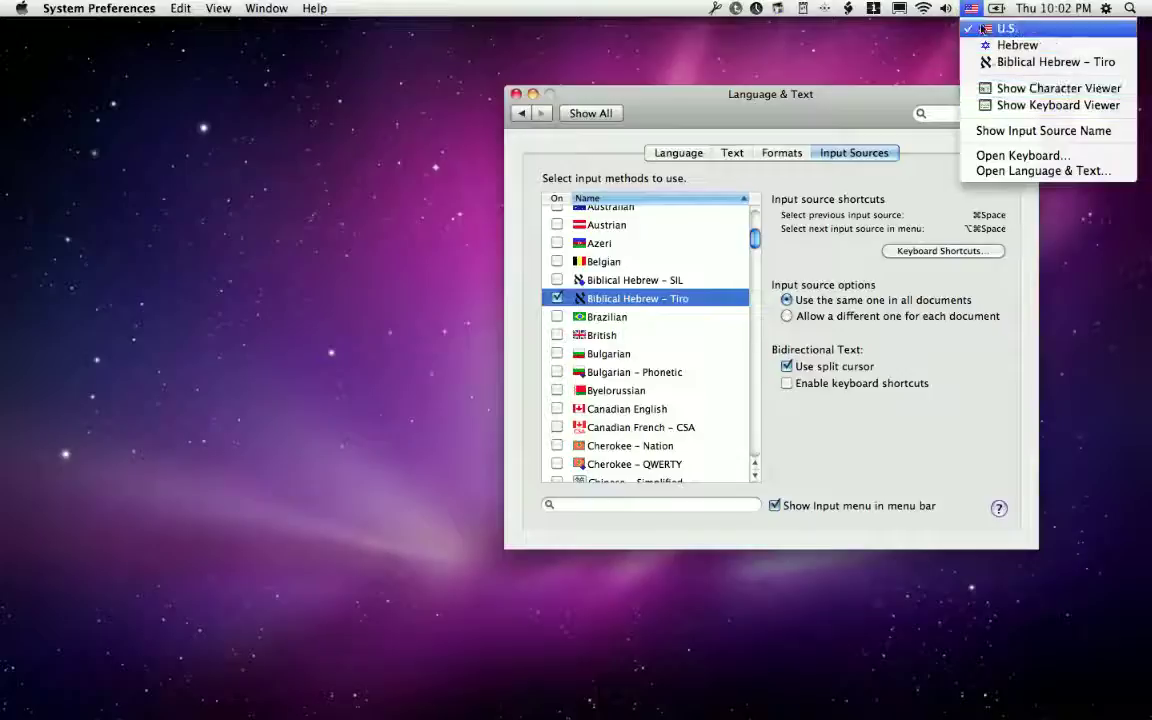
{"action": "left_click", "coordinate": [973, 6]}
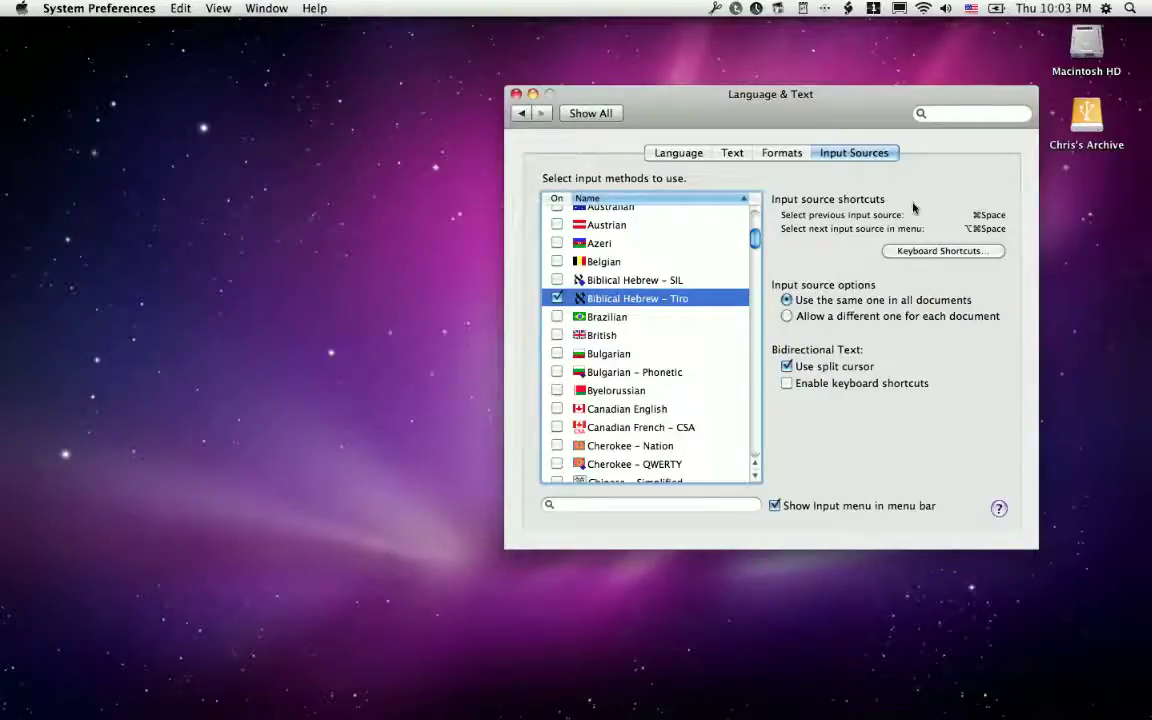
{"action": "left_click", "coordinate": [991, 218]}
{"action": "left_click", "coordinate": [76, 7]}
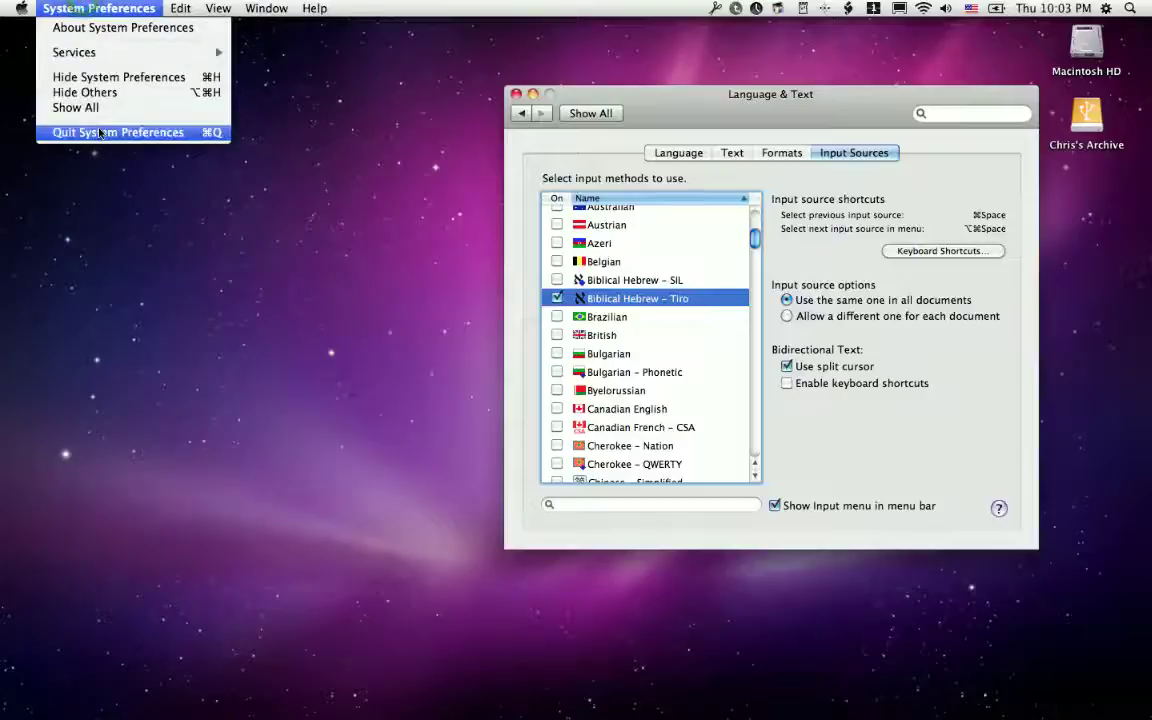
{"action": "left_click", "coordinate": [98, 132]}
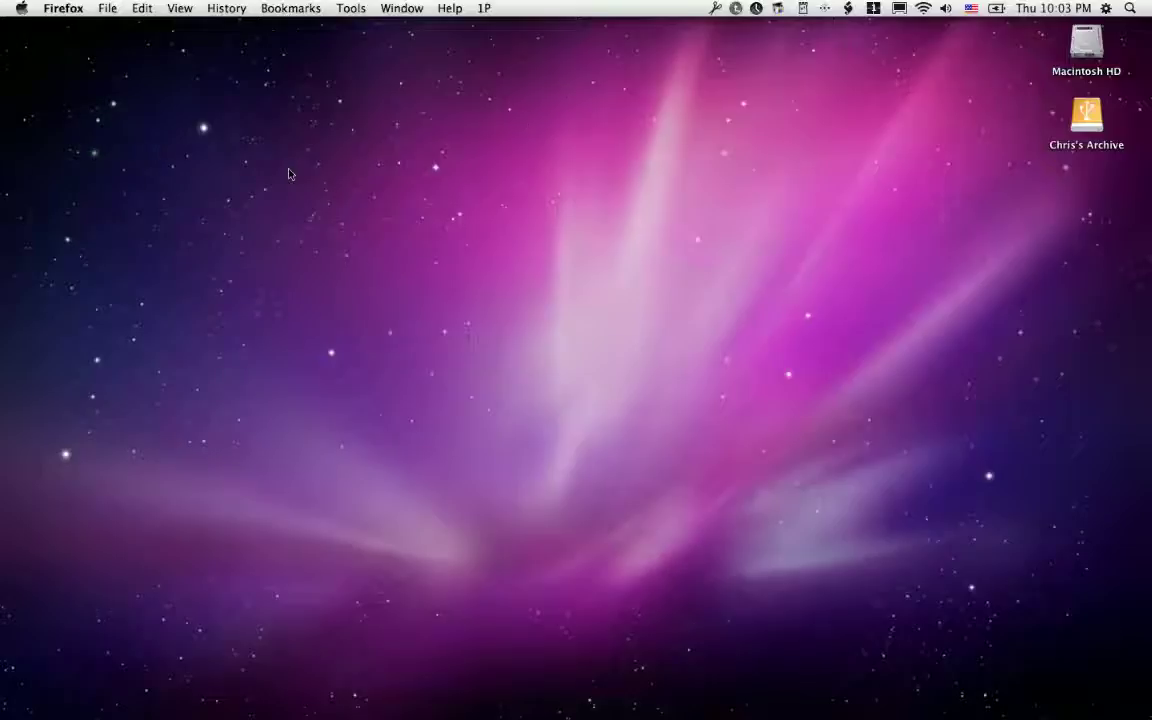
- Switch to the blank Pages document and set the input source to Hebrew
{"action": "key", "text": "super+Tab"}
{"action": "key", "text": "super+Tab"}
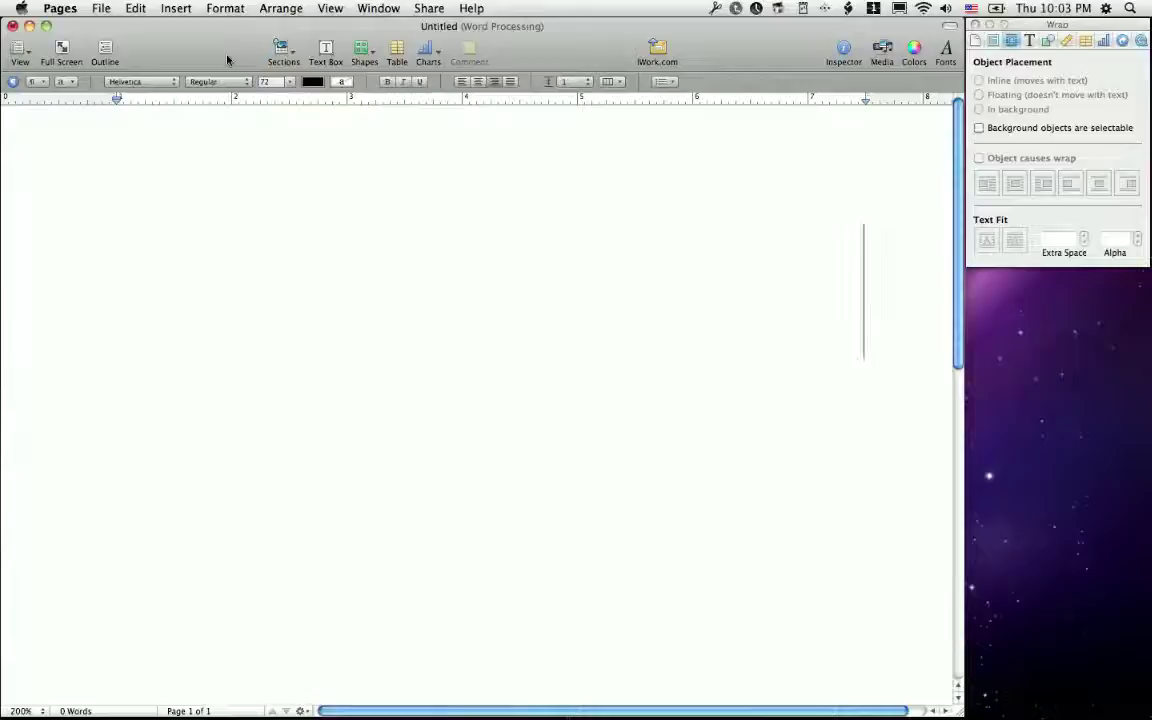
{"action": "left_click", "coordinate": [971, 9]}
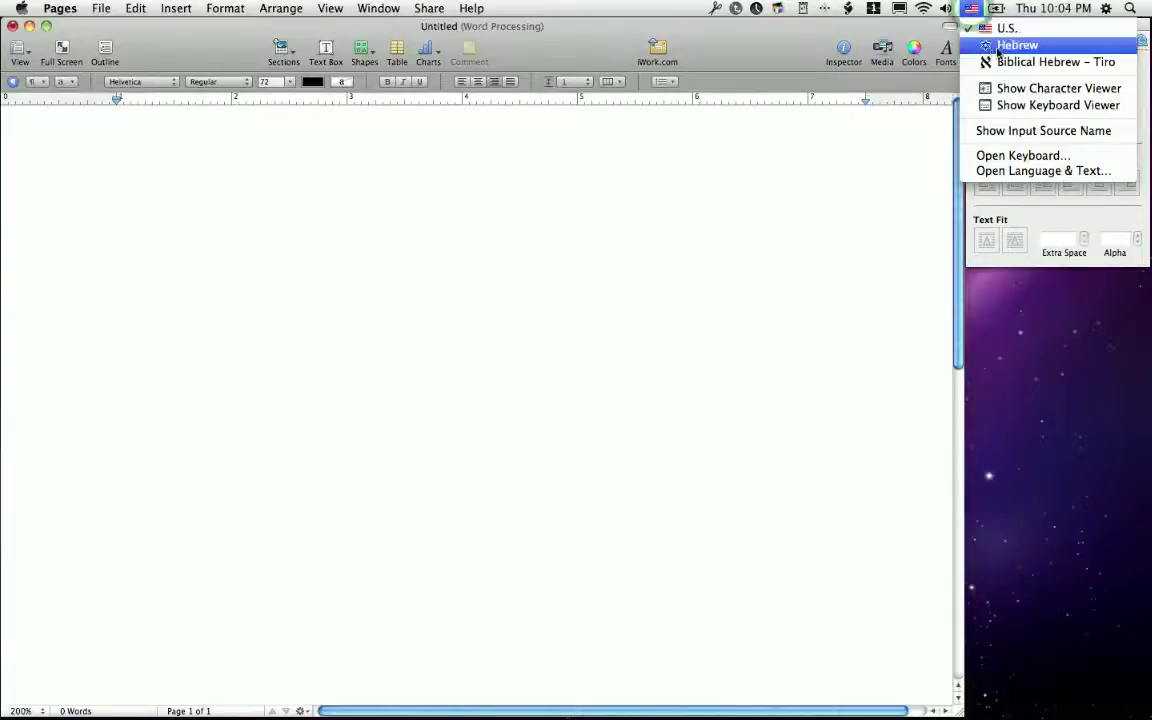
{"action": "left_click", "coordinate": [1005, 45]}
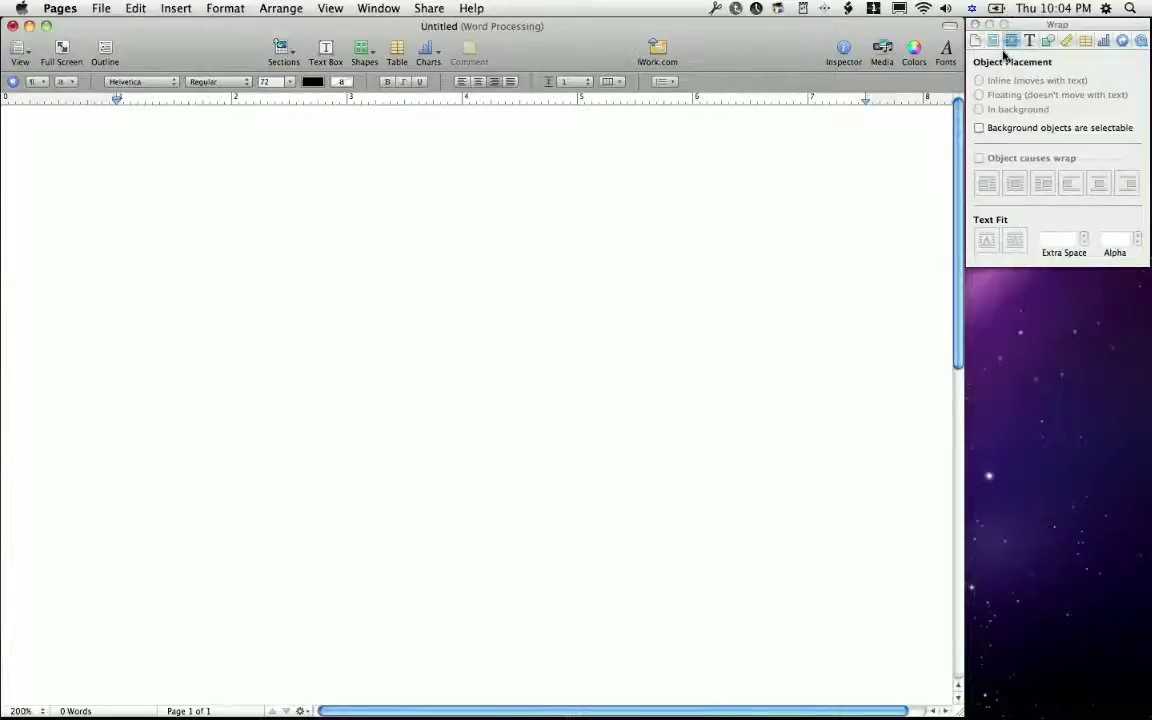
- Enter the pointed Hebrew text בְּרֵאשִׁית בָּרָא אֱלֹהִים in the document
{"action": "type", "text": "בּ"}
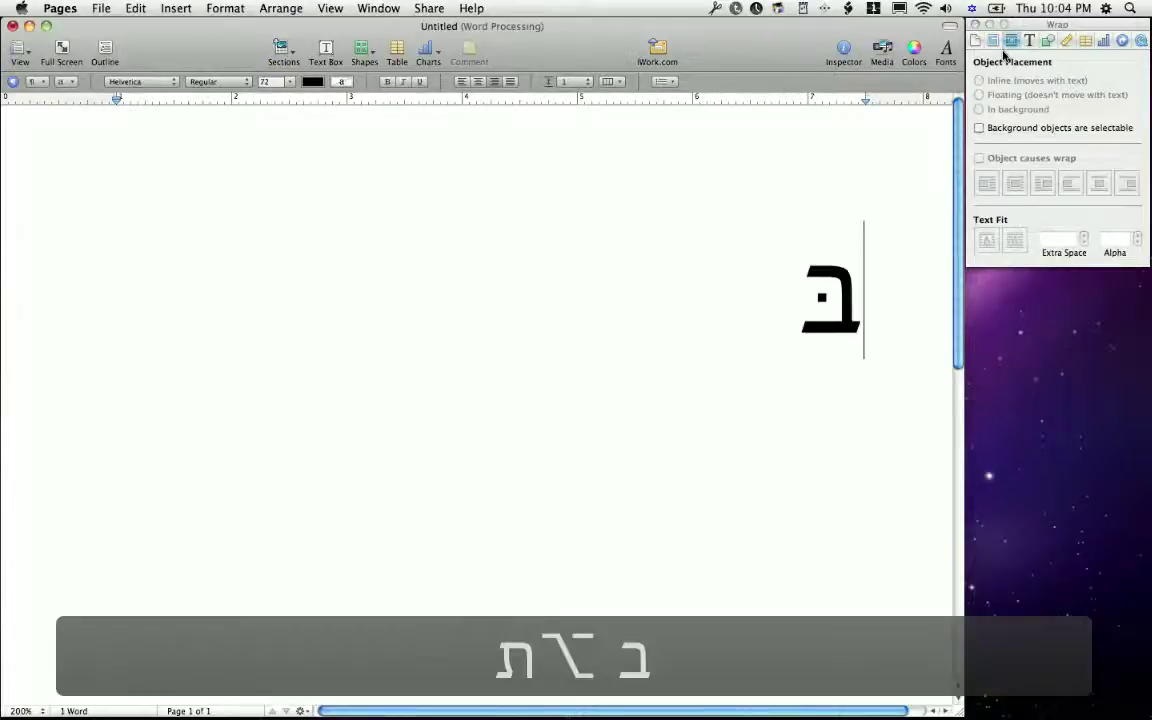
{"action": "type", "text": "ִרֵ"}
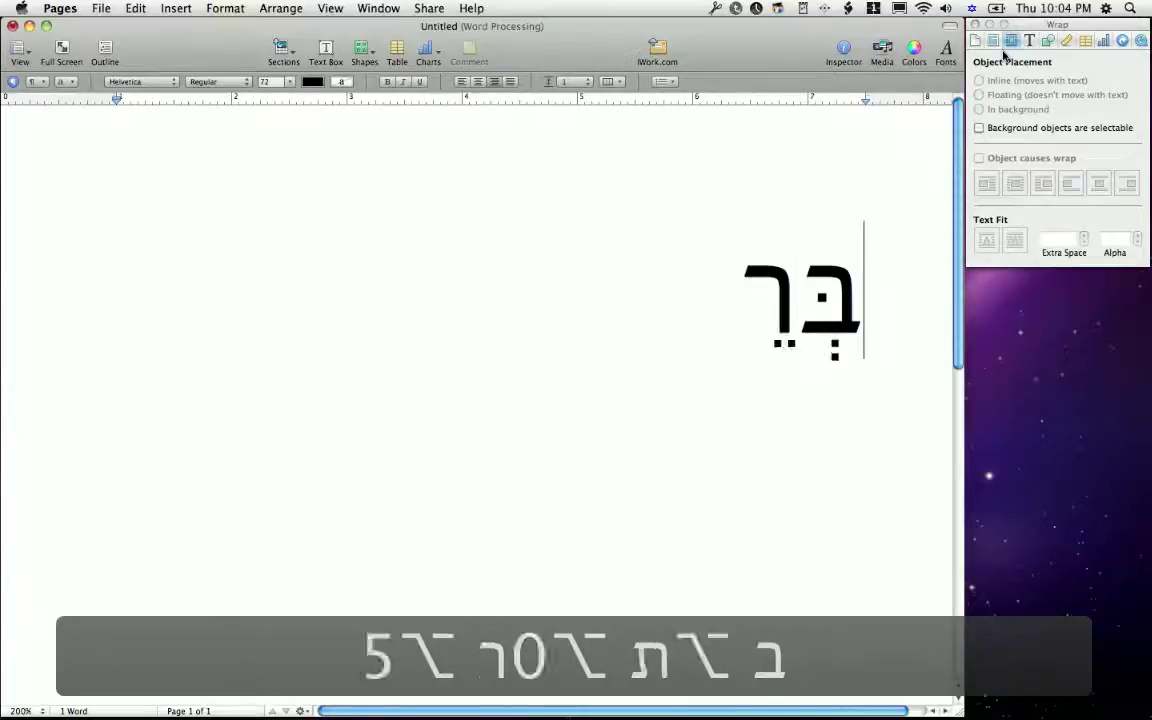
{"action": "type", "text": "אשׁ"}
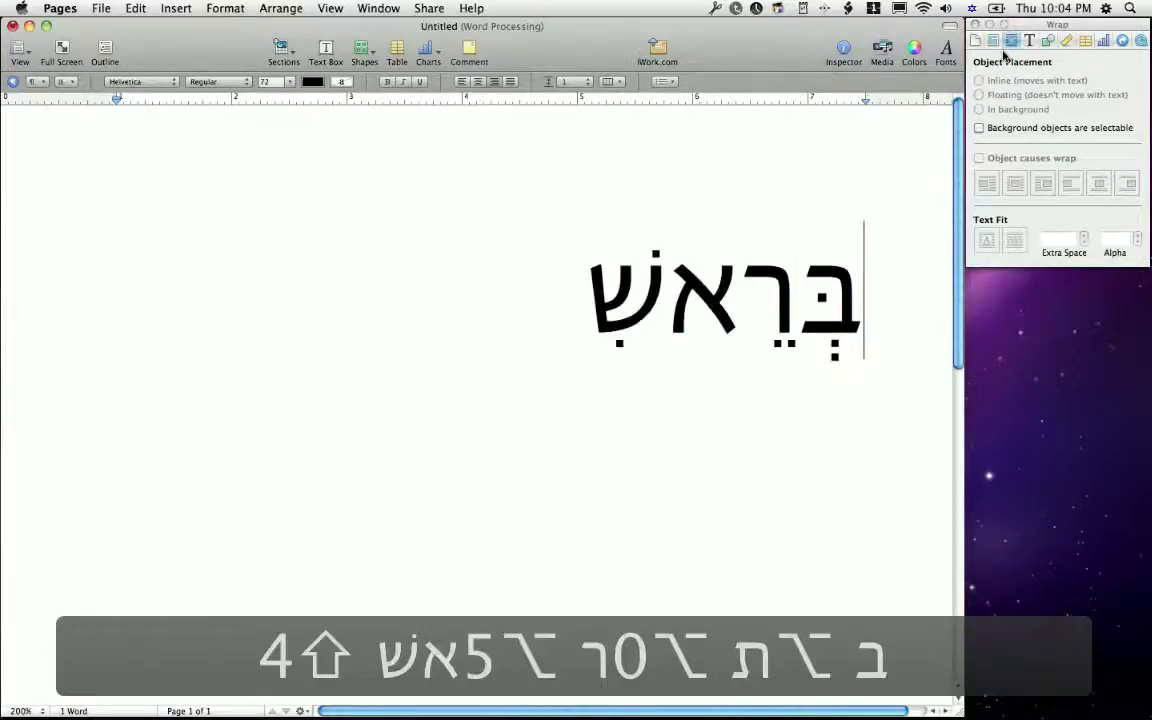
{"action": "type", "text": "ית"}
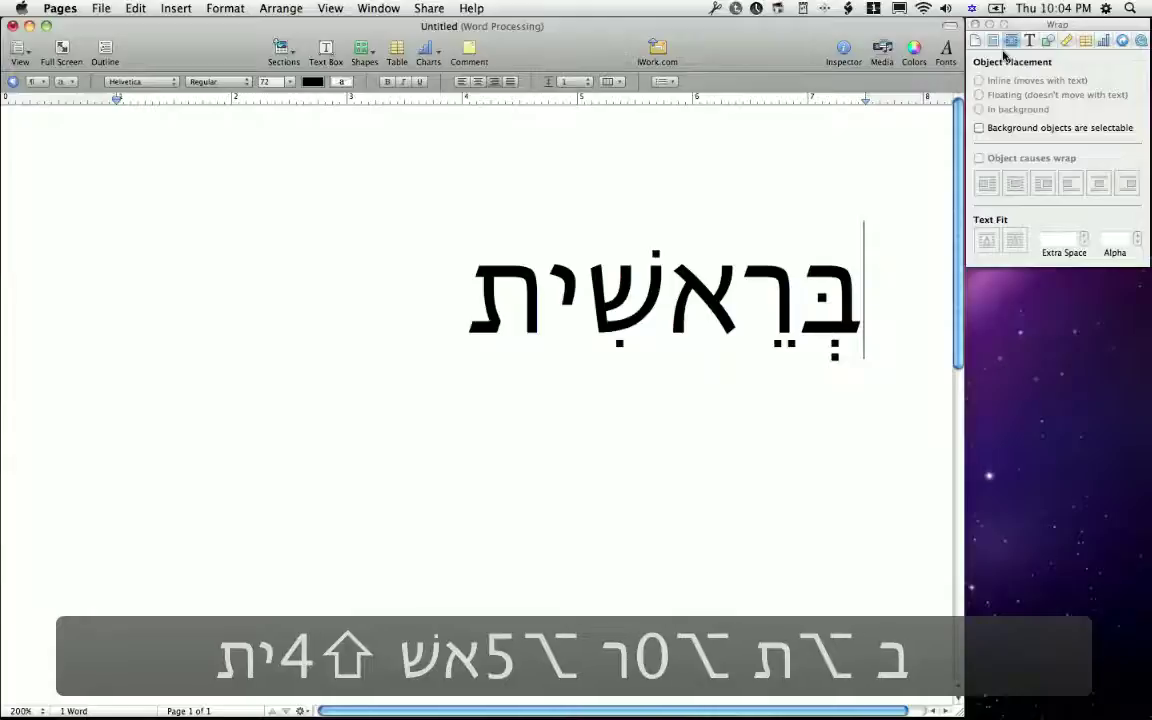
{"action": "type", "text": " בָּרָא"}
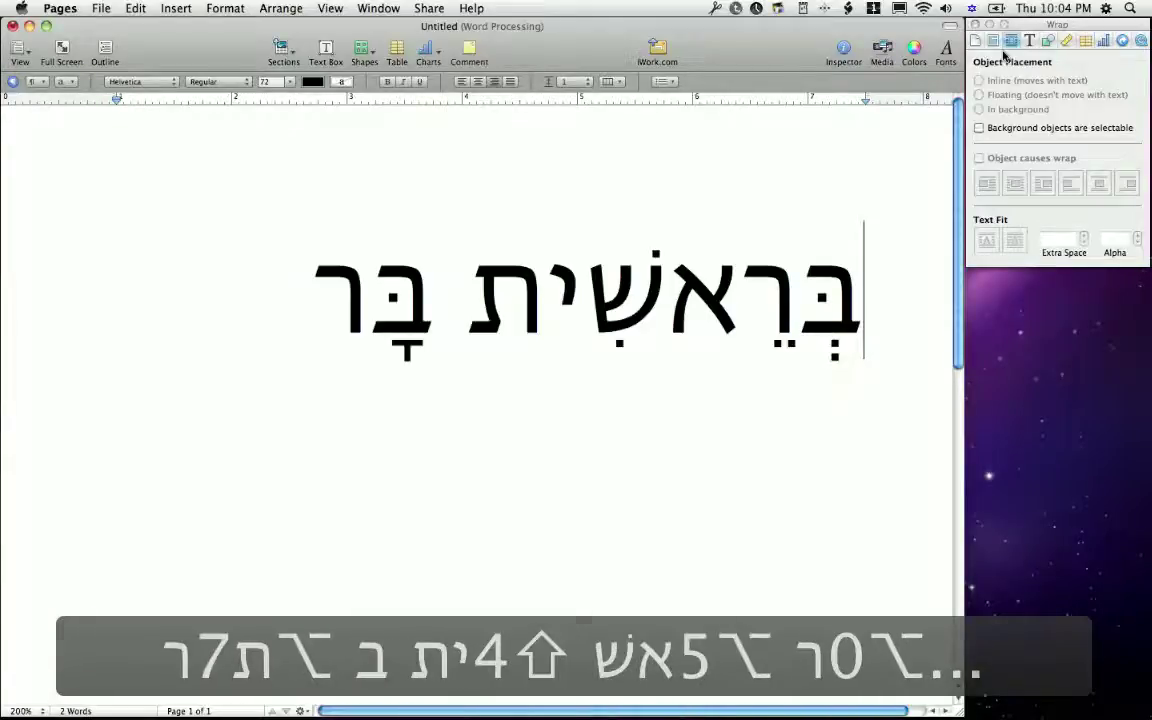
{"action": "type", "text": " אֱל"}
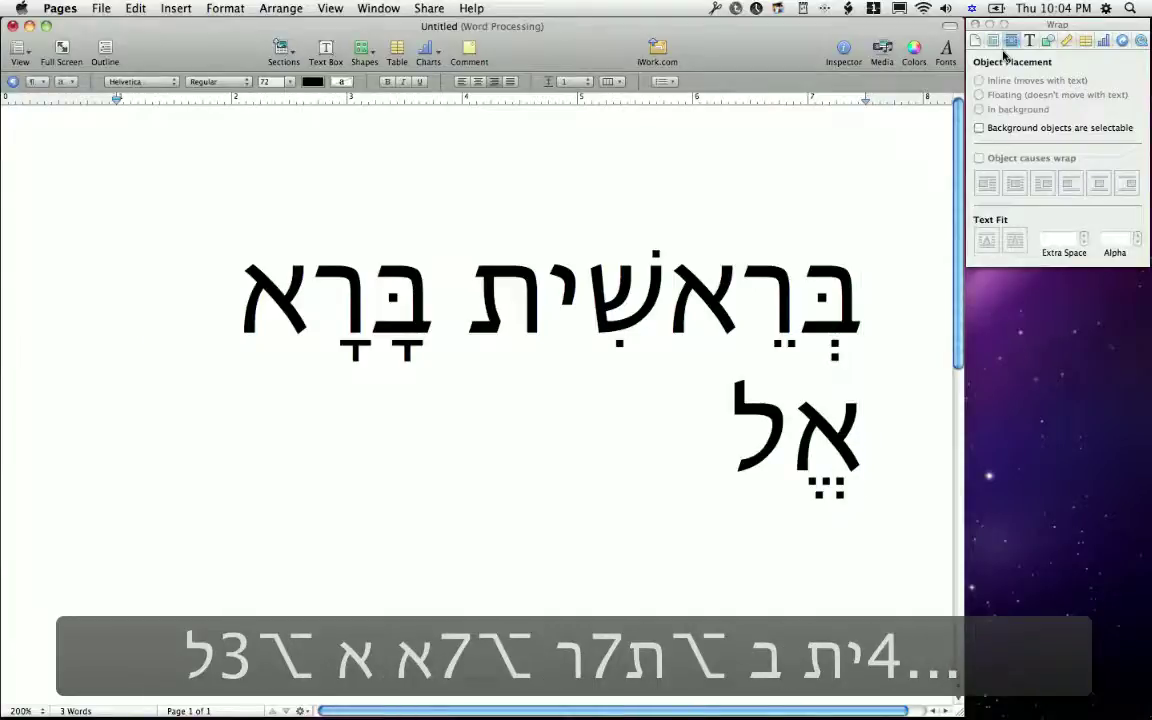
{"action": "type", "text": "ֹה"}
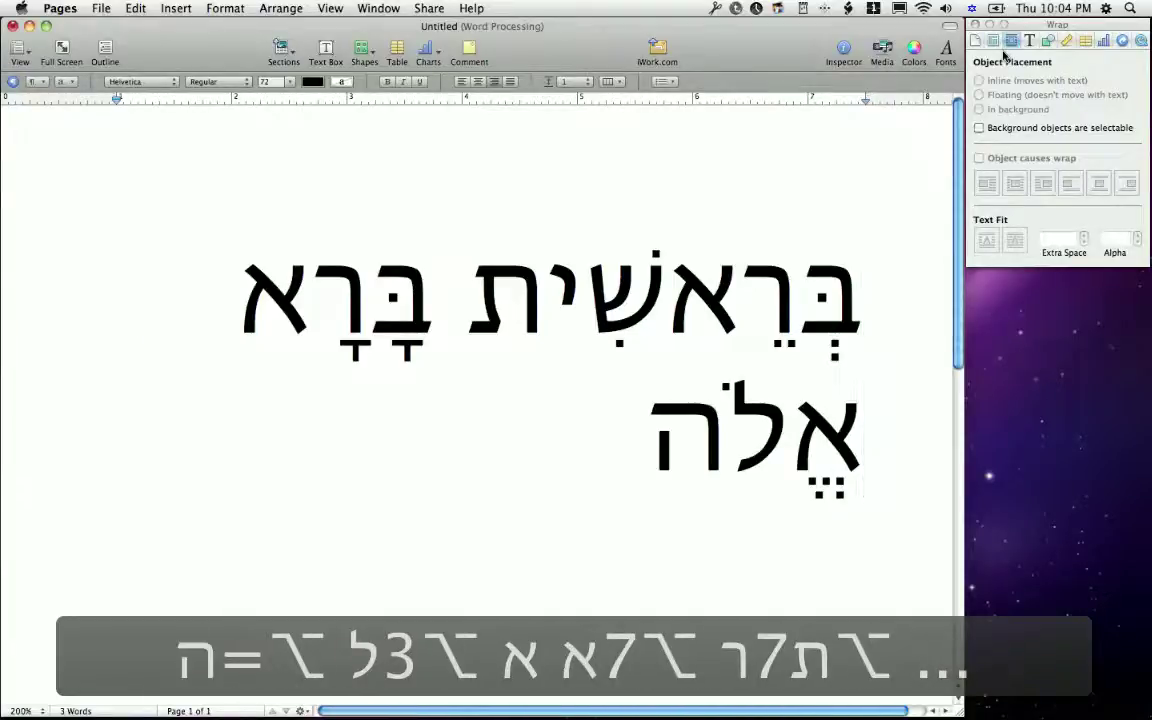
{"action": "type", "text": "ִים"}
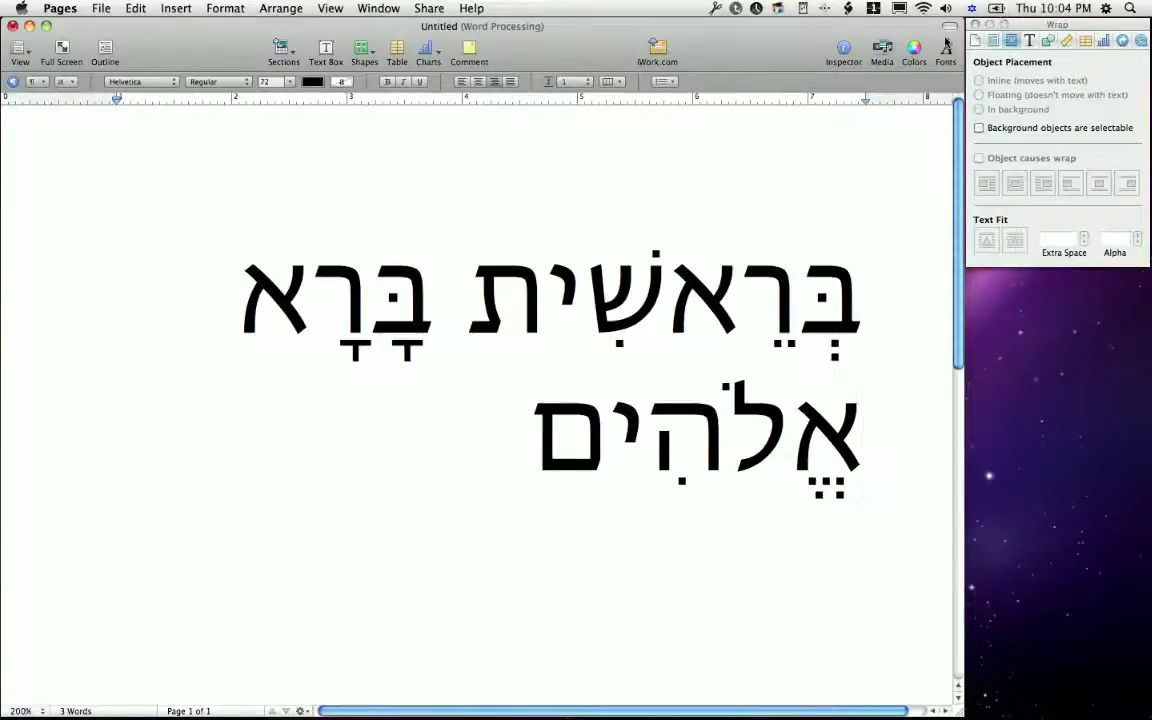
- Show the Keyboard Viewer and examine the Hebrew layout's base, Option and Option-Shift characters
{"action": "left_click", "coordinate": [971, 8]}
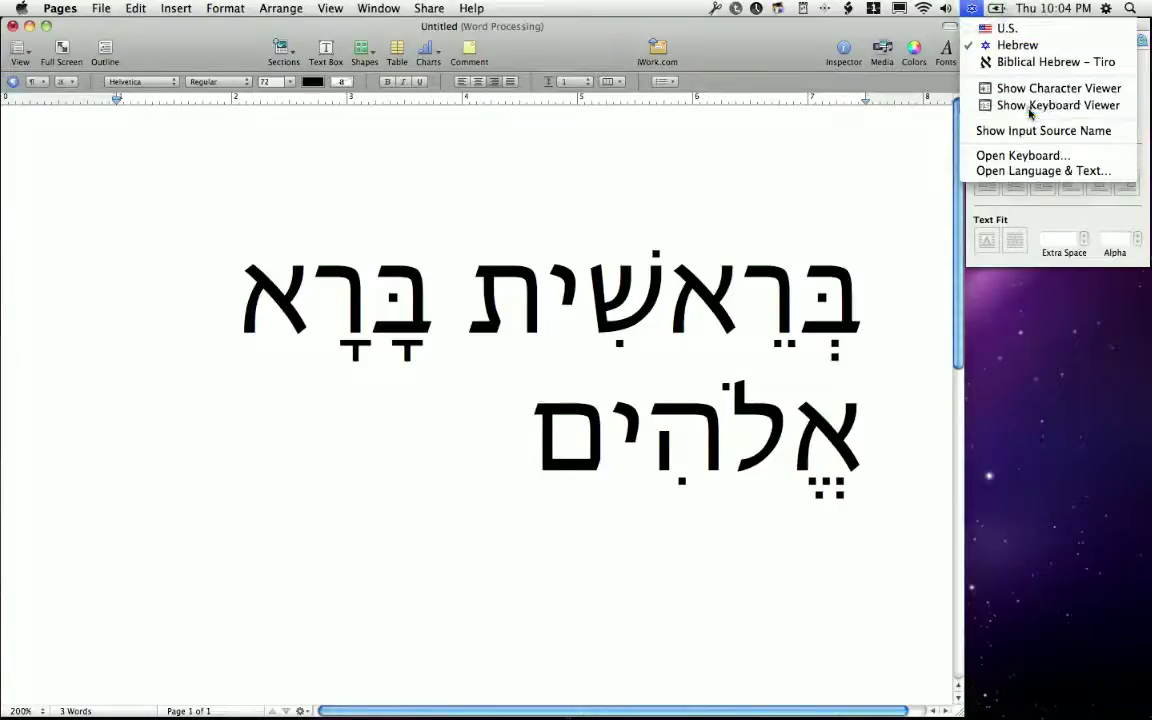
{"action": "left_click", "coordinate": [998, 108]}
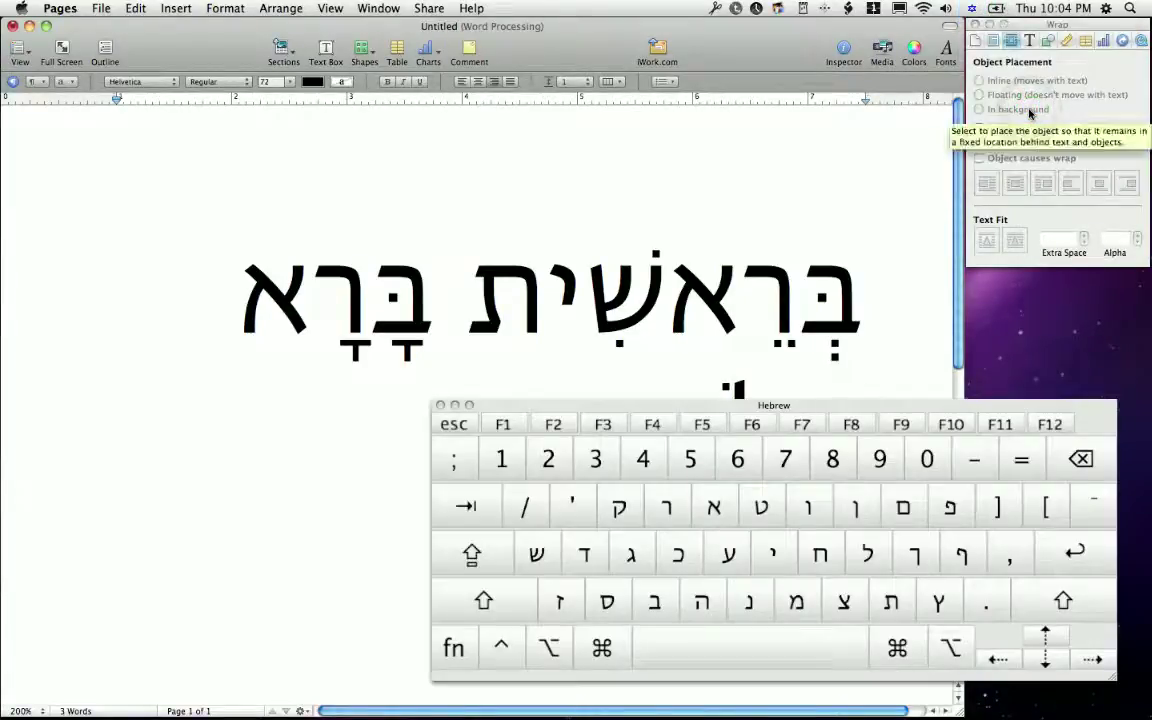
{"action": "scroll", "coordinate": [874, 167], "scroll_direction": "down", "scroll_amount": 5}
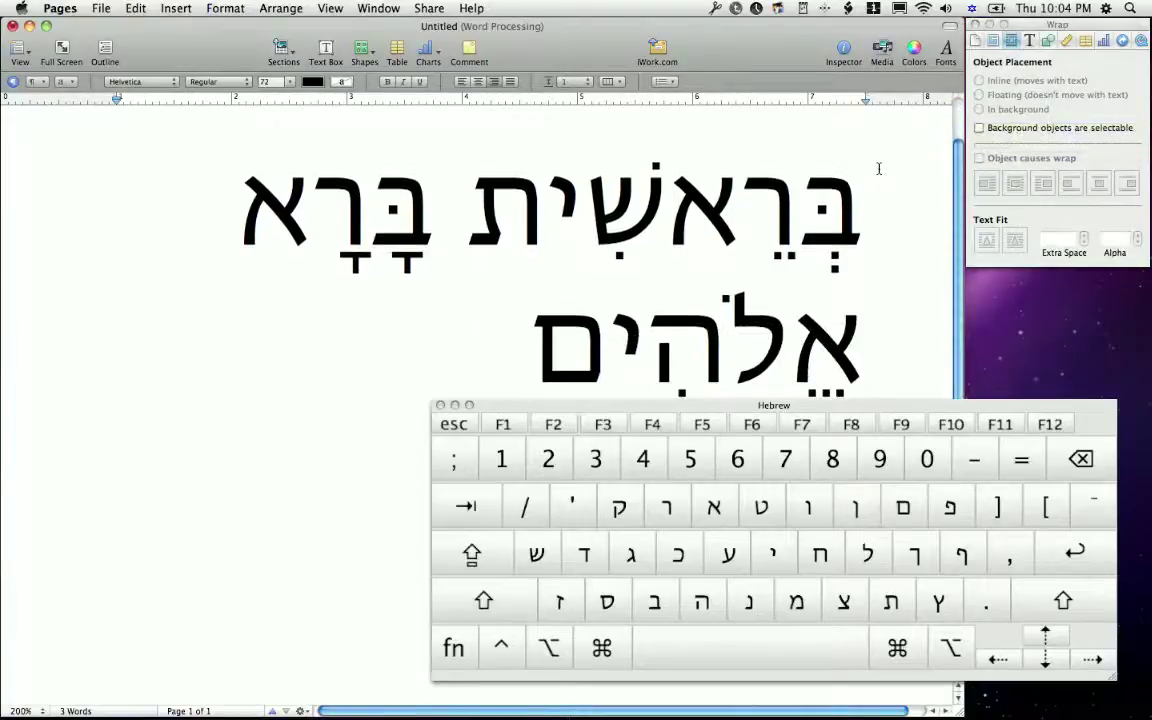
{"action": "scroll", "coordinate": [879, 169], "scroll_direction": "down", "scroll_amount": 1}
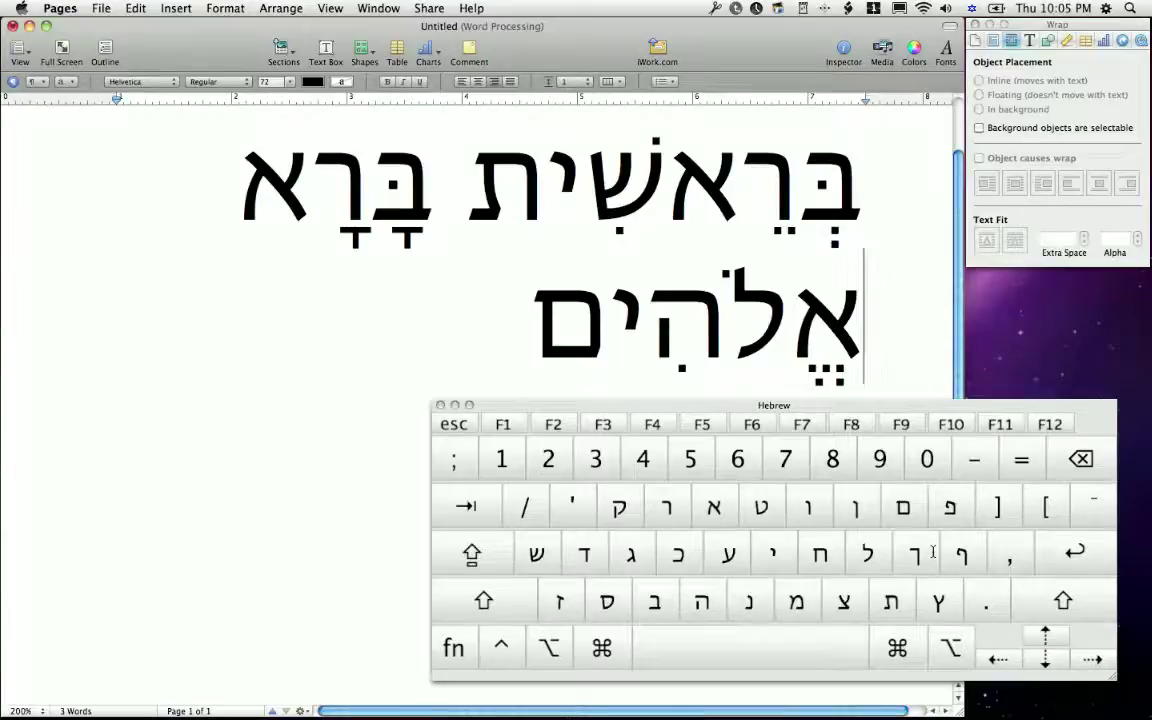
{"action": "key", "text": "alt"}
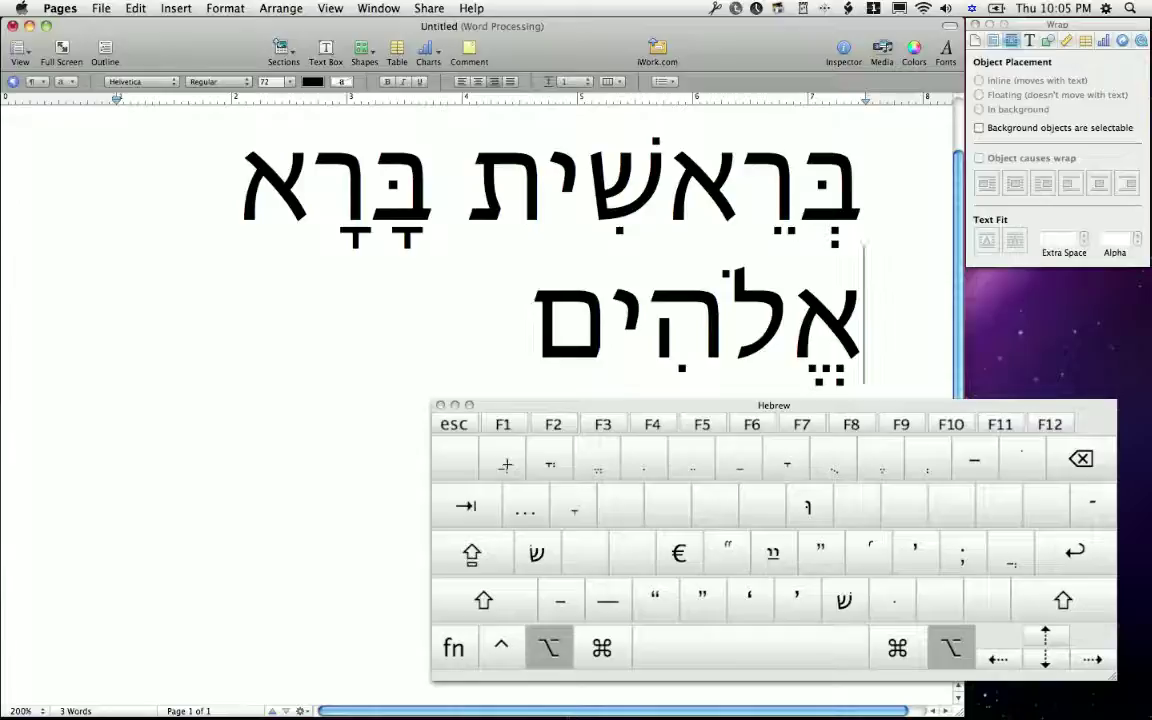
{"action": "key", "text": "alt+shift"}
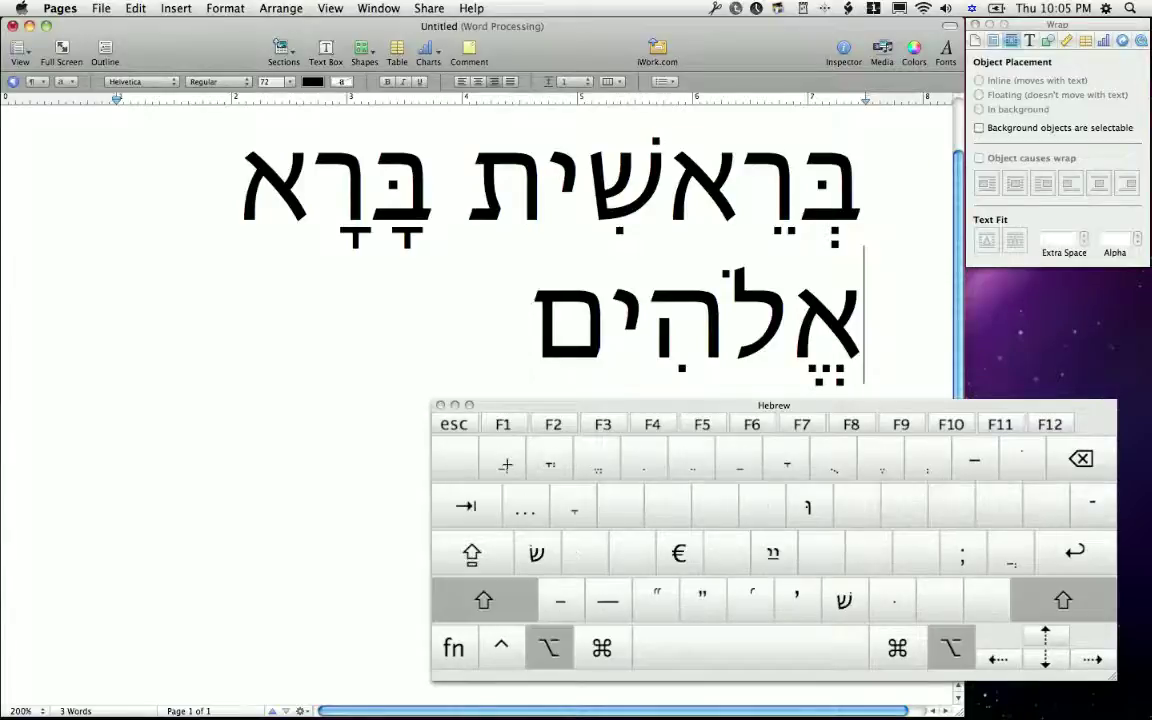
- Set the input source to Biblical Hebrew – Tiro and examine its layout in the Keyboard Viewer, including the Shift key
{"action": "left_click", "coordinate": [969, 8]}
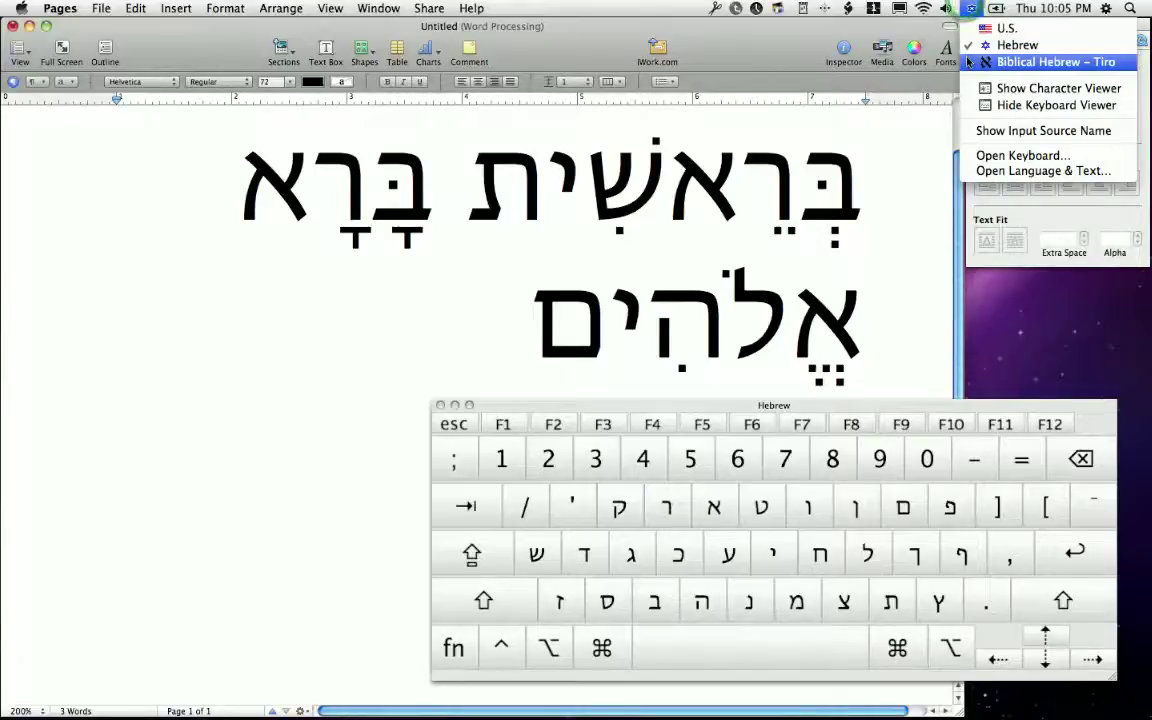
{"action": "left_click", "coordinate": [1055, 62]}
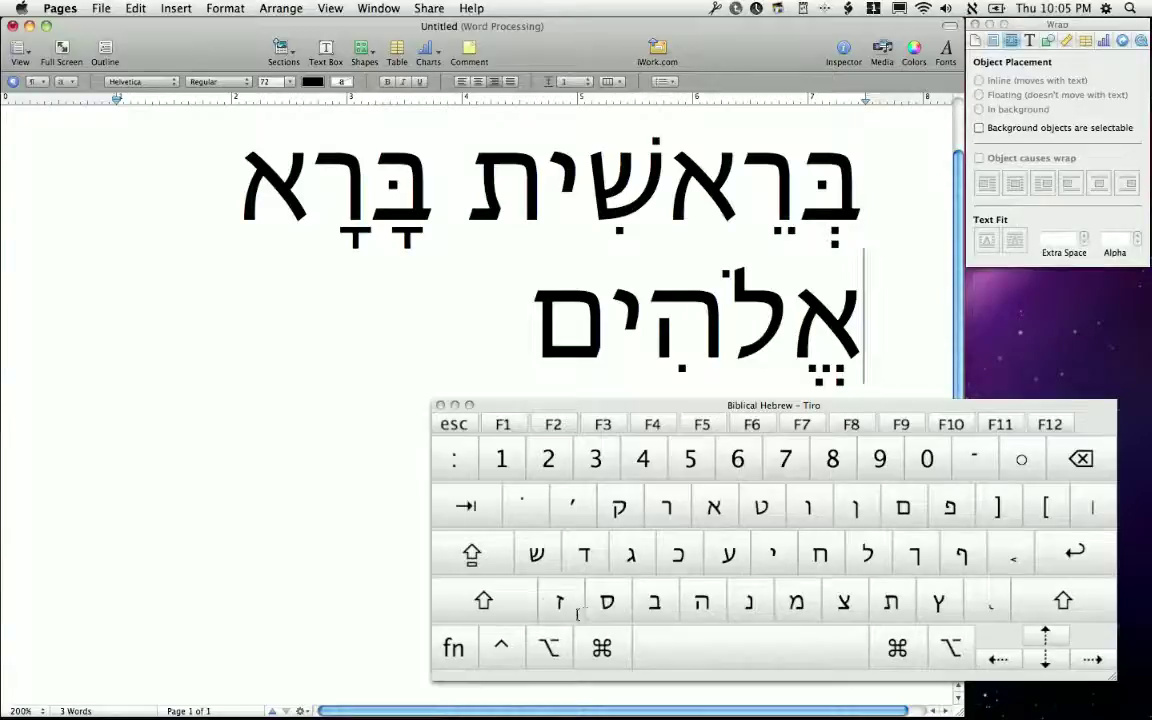
{"action": "left_click", "coordinate": [482, 596]}
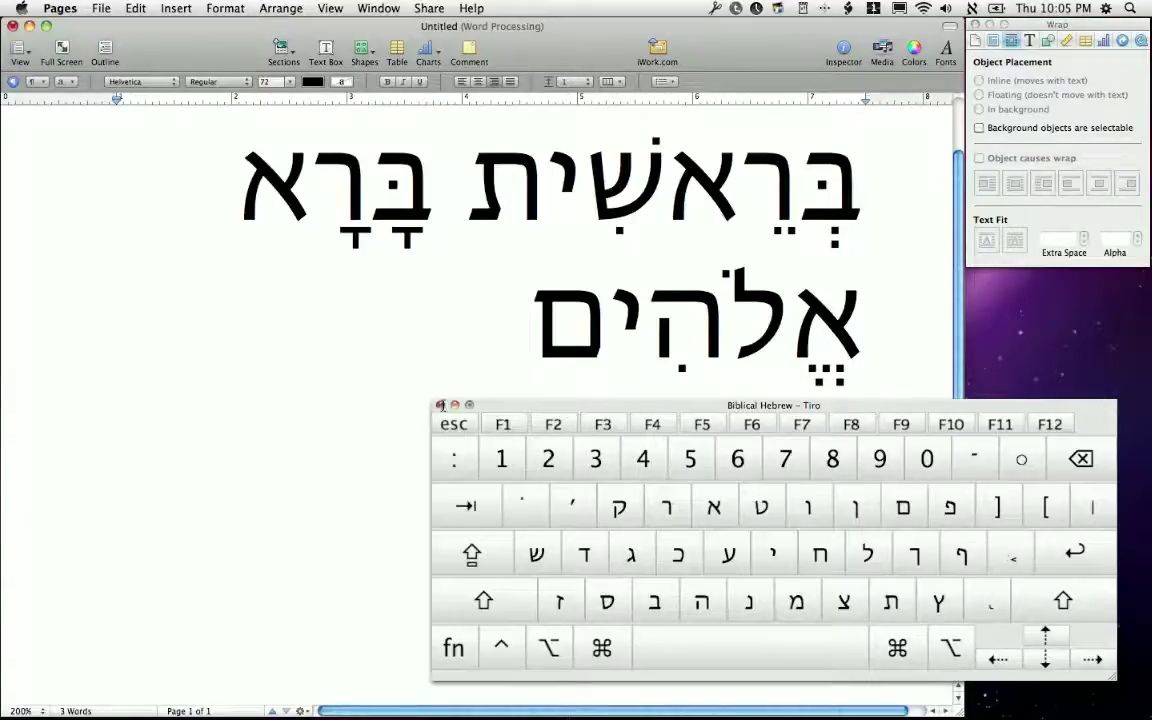
- Close the Keyboard Viewer, show the Character Viewer and set the input source to Hebrew
{"action": "left_click", "coordinate": [440, 405]}
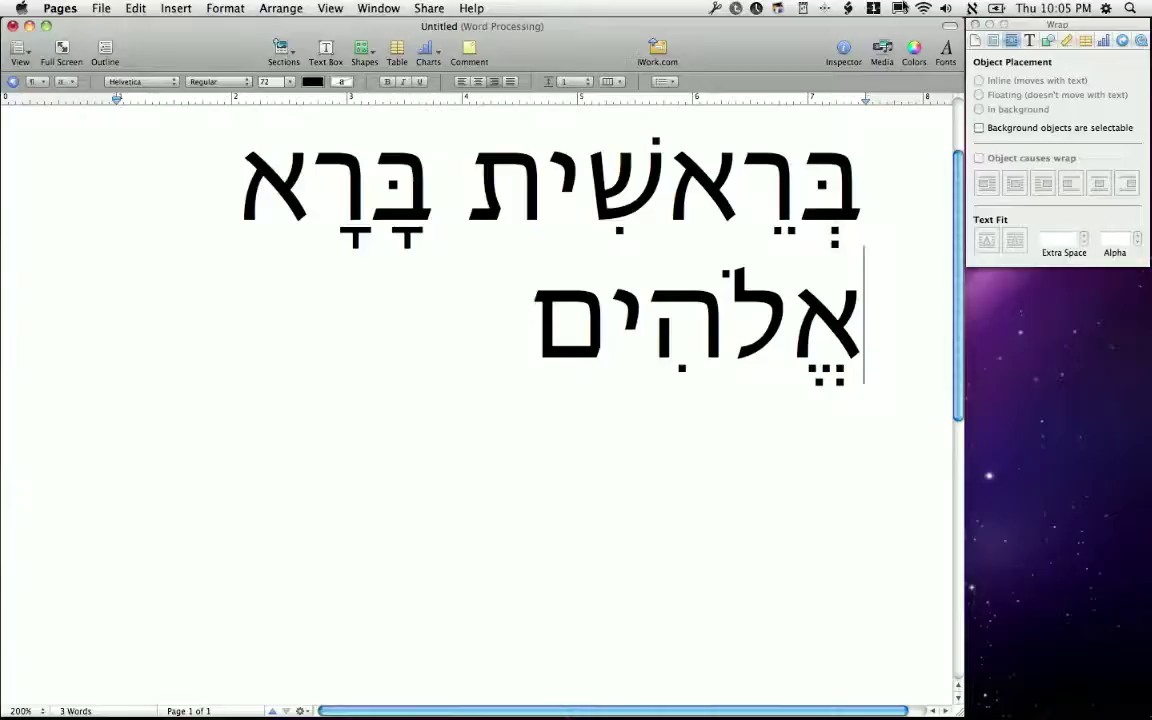
{"action": "left_click", "coordinate": [971, 8]}
{"action": "left_click", "coordinate": [1012, 89]}
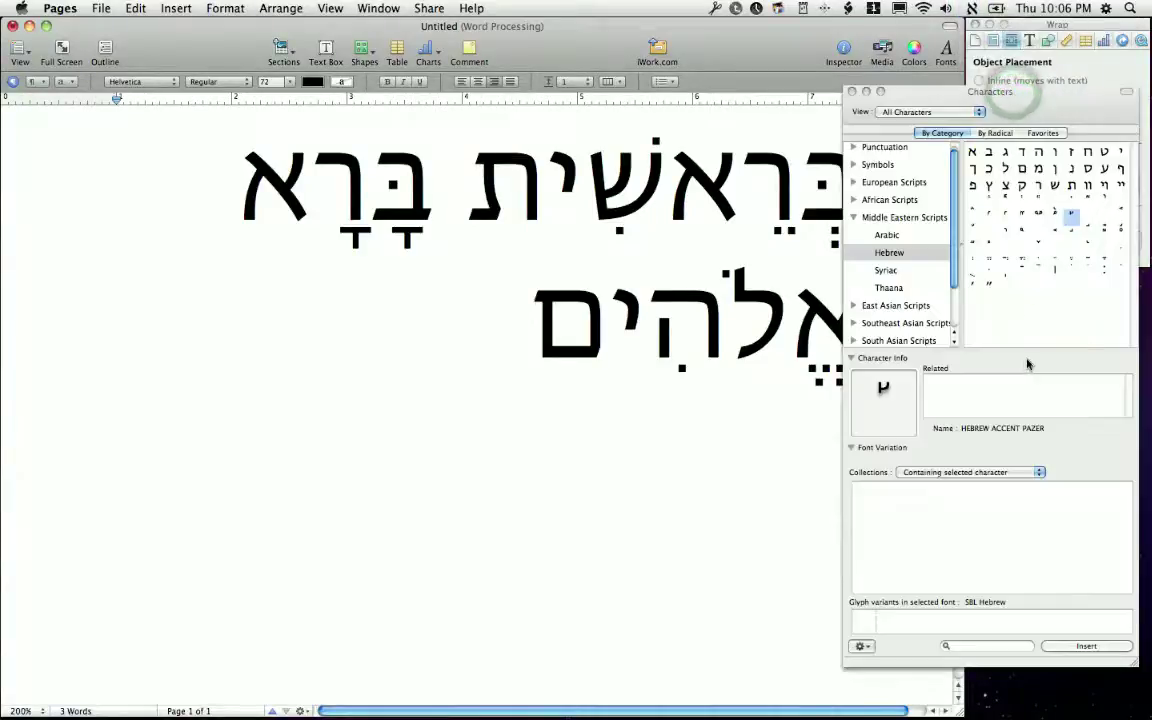
{"action": "left_click", "coordinate": [971, 8]}
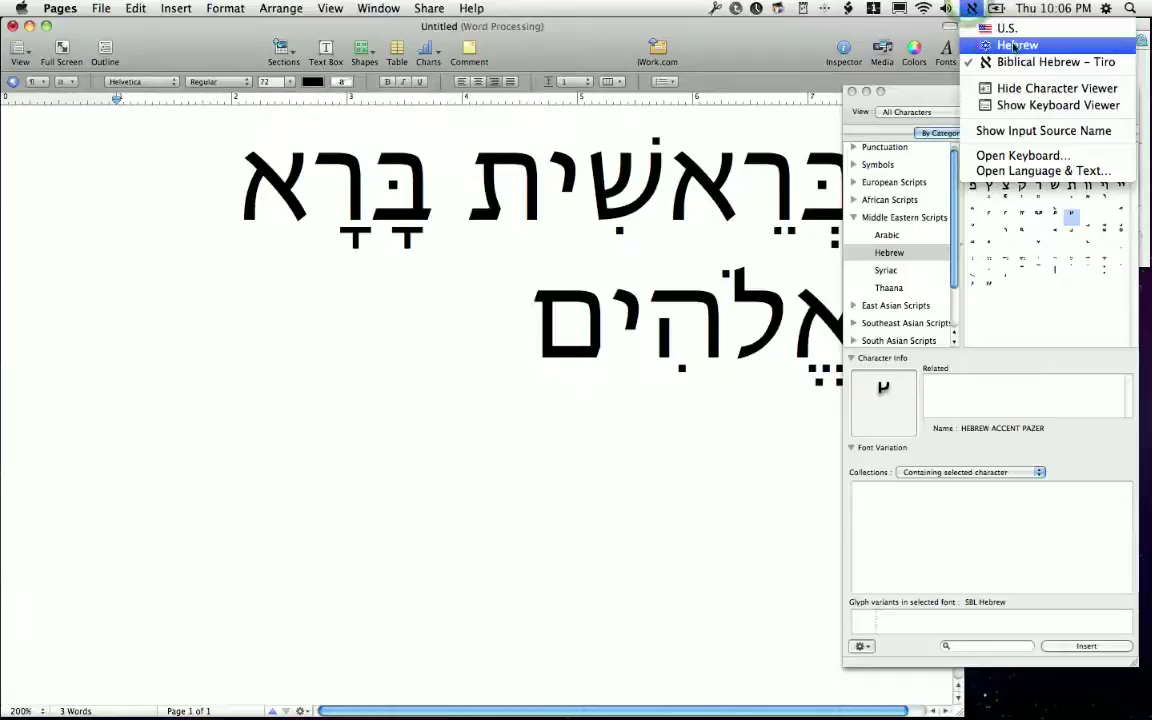
{"action": "left_click", "coordinate": [980, 45]}
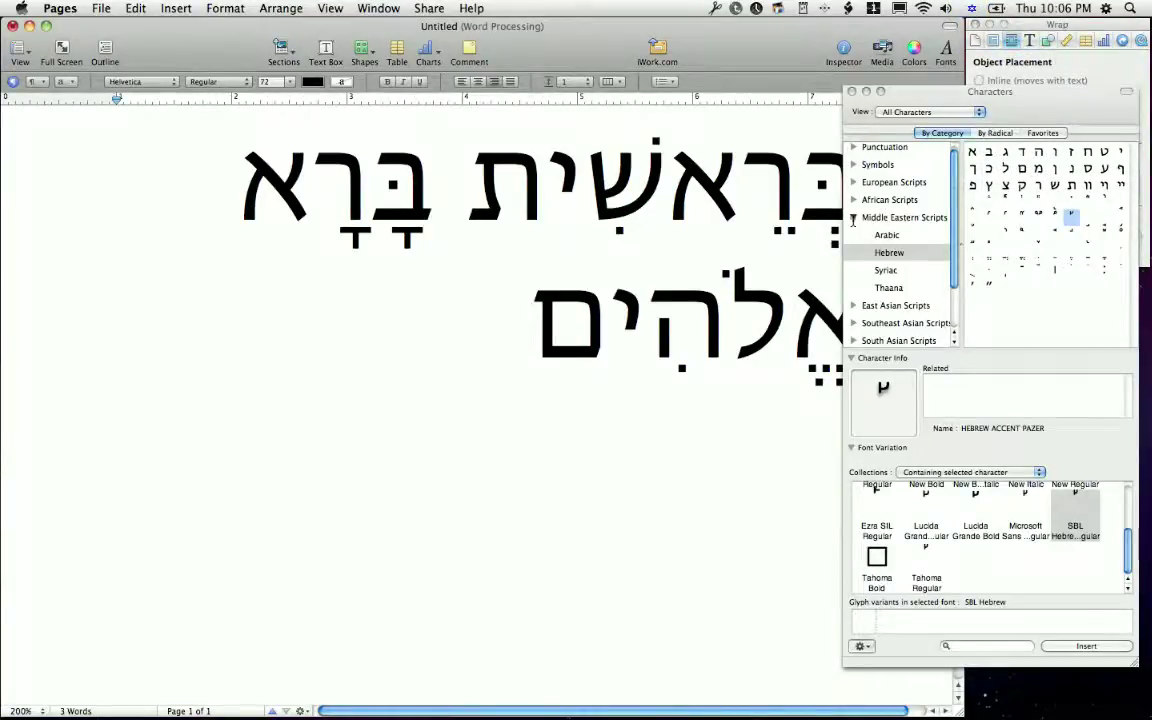
- Examine the letter final mem and its font variations among the Hebrew characters under Middle Eastern Scripts, and close the Character Viewer
{"action": "left_click", "coordinate": [853, 219]}
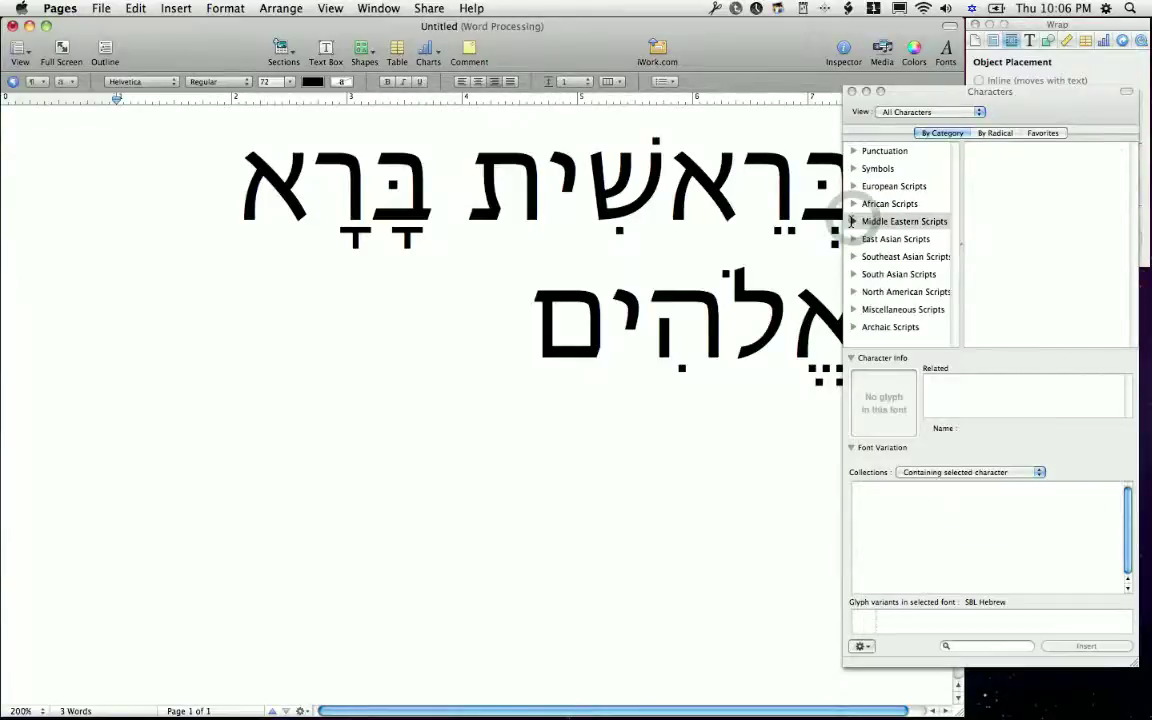
{"action": "left_click", "coordinate": [853, 221]}
{"action": "left_click", "coordinate": [888, 256]}
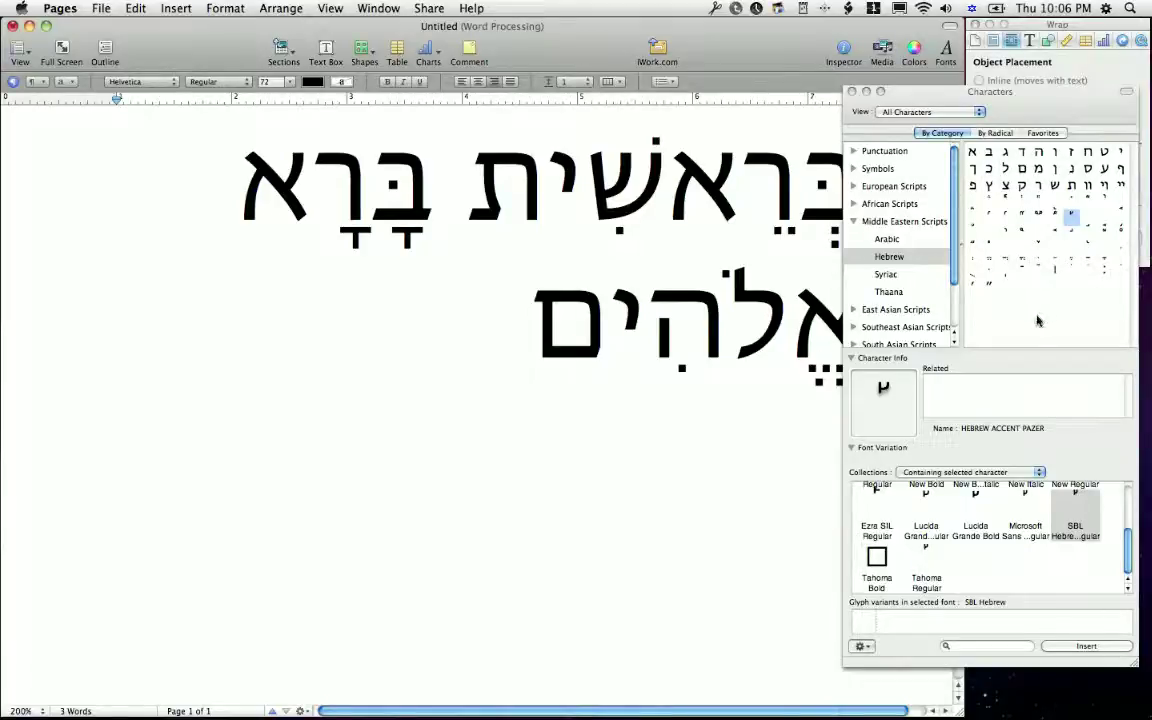
{"action": "left_click", "coordinate": [1021, 169]}
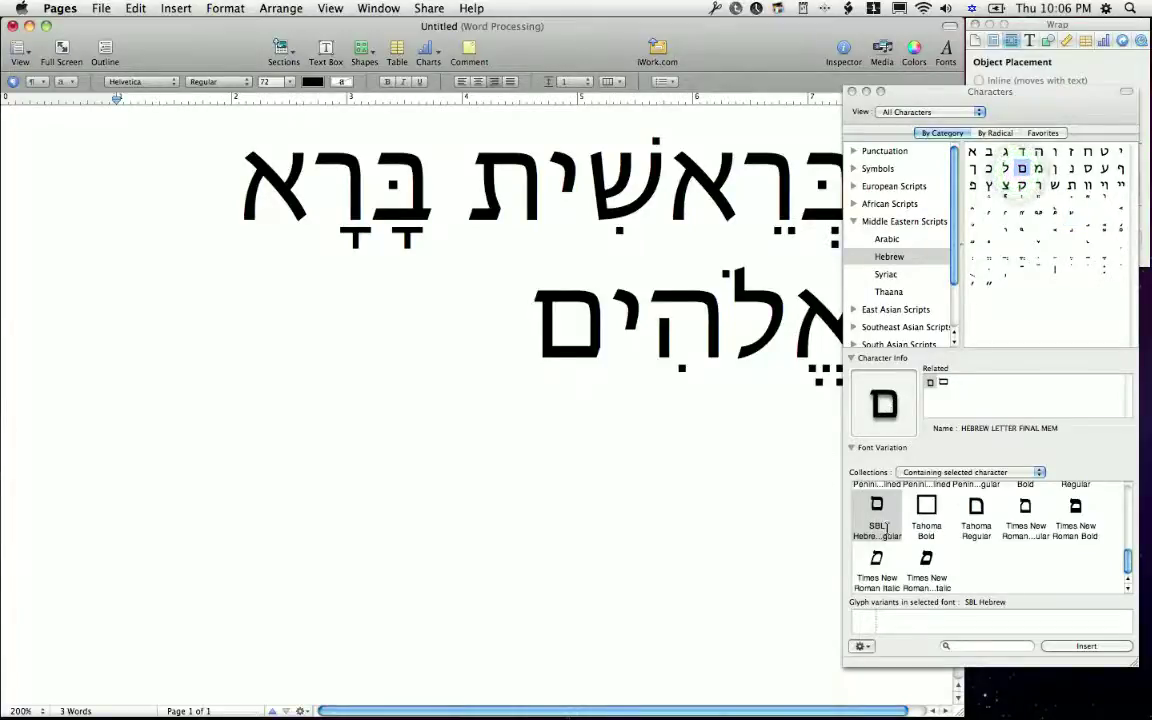
{"action": "left_click_drag", "start_coordinate": [1128, 561], "coordinate": [1128, 561]}
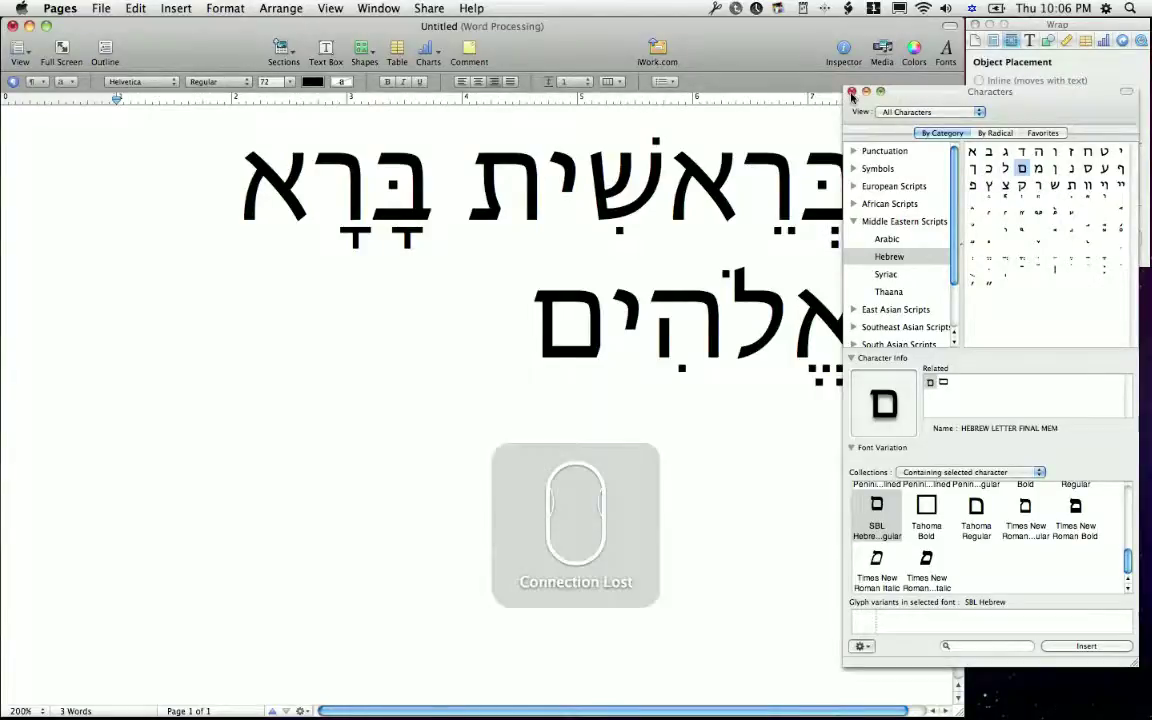
{"action": "left_click", "coordinate": [851, 92]}
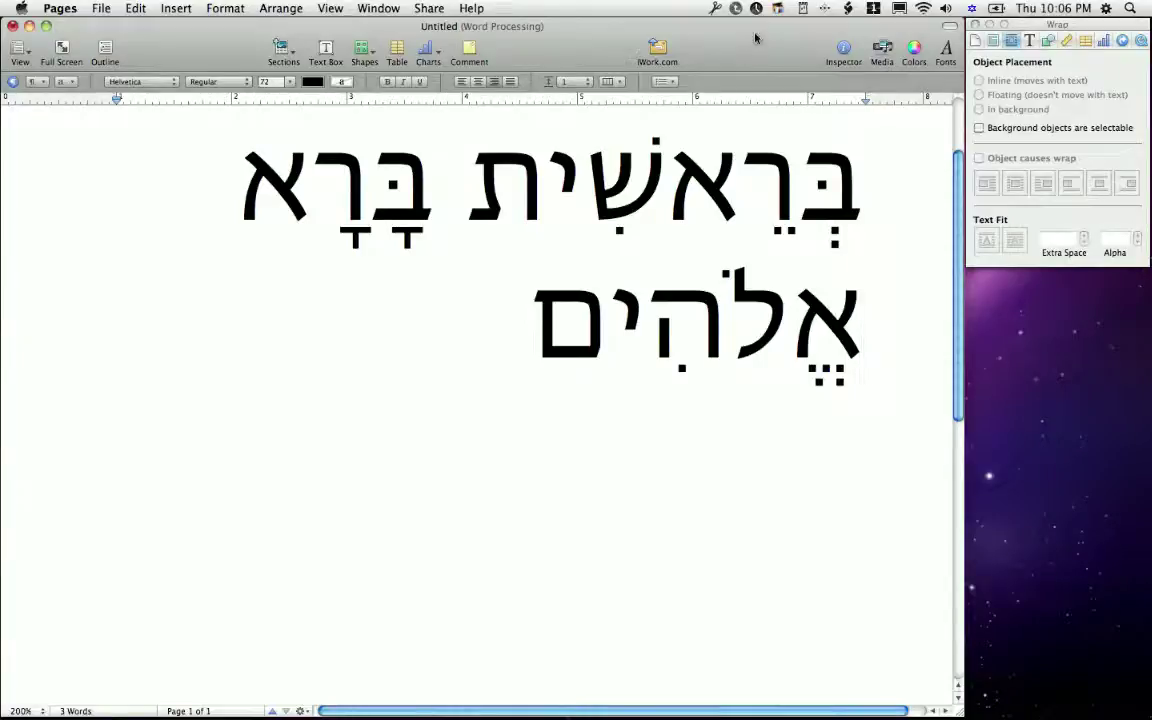
- Hide Pages and create a new folder on the desktop in Finder
{"action": "left_click", "coordinate": [57, 9]}
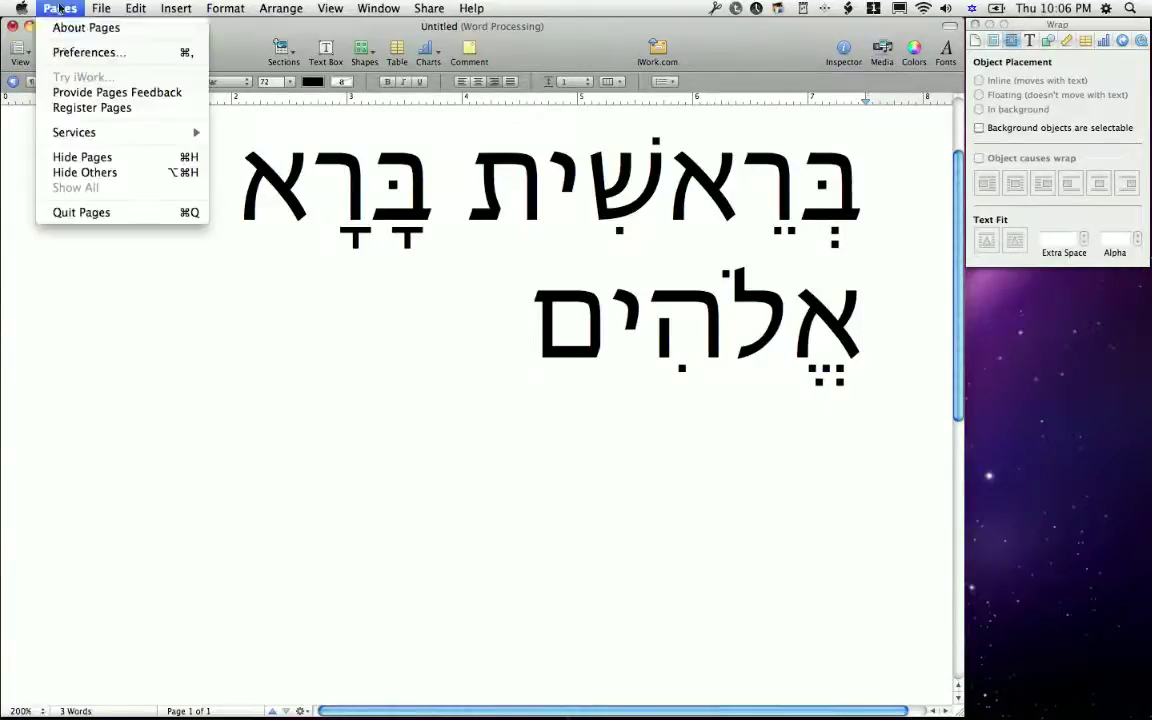
{"action": "left_click", "coordinate": [68, 157]}
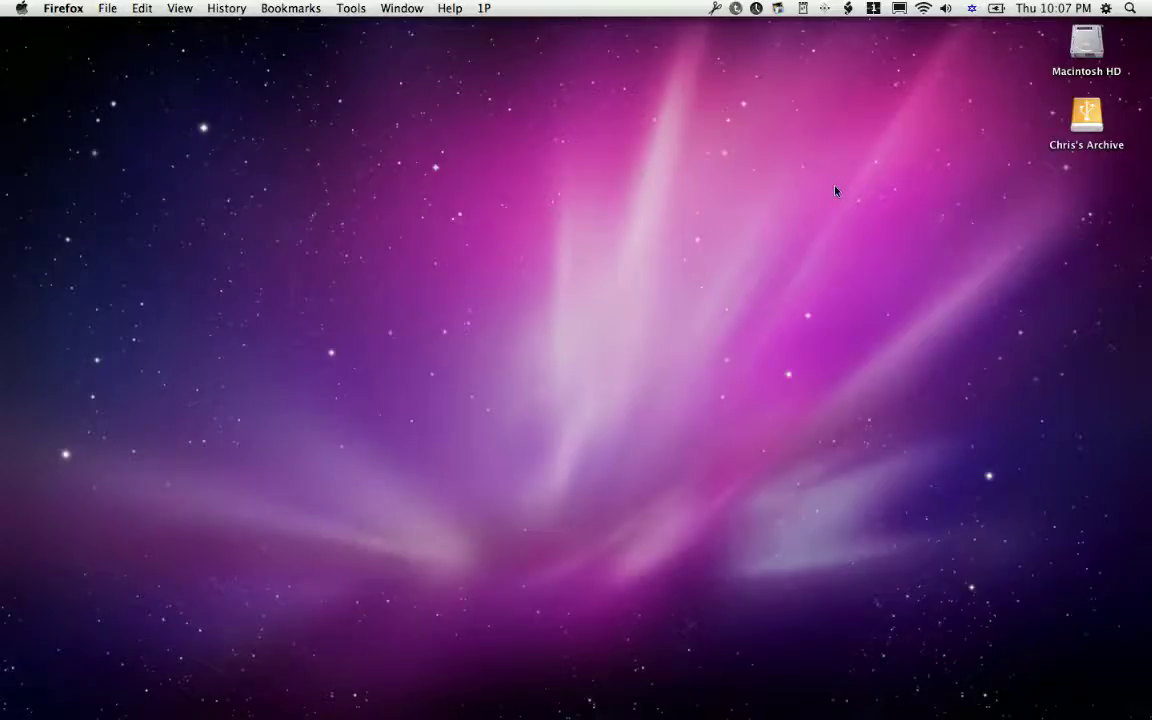
{"action": "left_click", "coordinate": [846, 140]}
{"action": "right_click", "coordinate": [939, 247]}
{"action": "left_click", "coordinate": [940, 206]}
{"action": "left_click", "coordinate": [897, 416]}
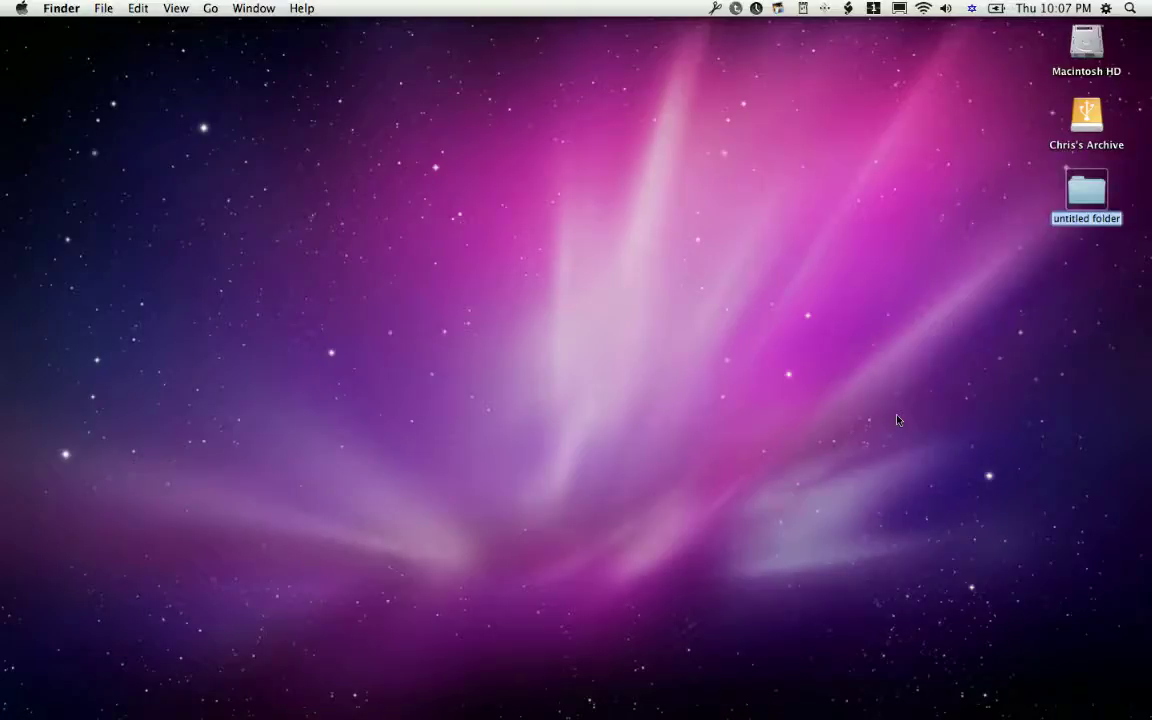
- Name the new desktop folder עִבְרִית using the Hebrew input source, and check the pointed name in a Quick Look preview
{"action": "left_click", "coordinate": [971, 8]}
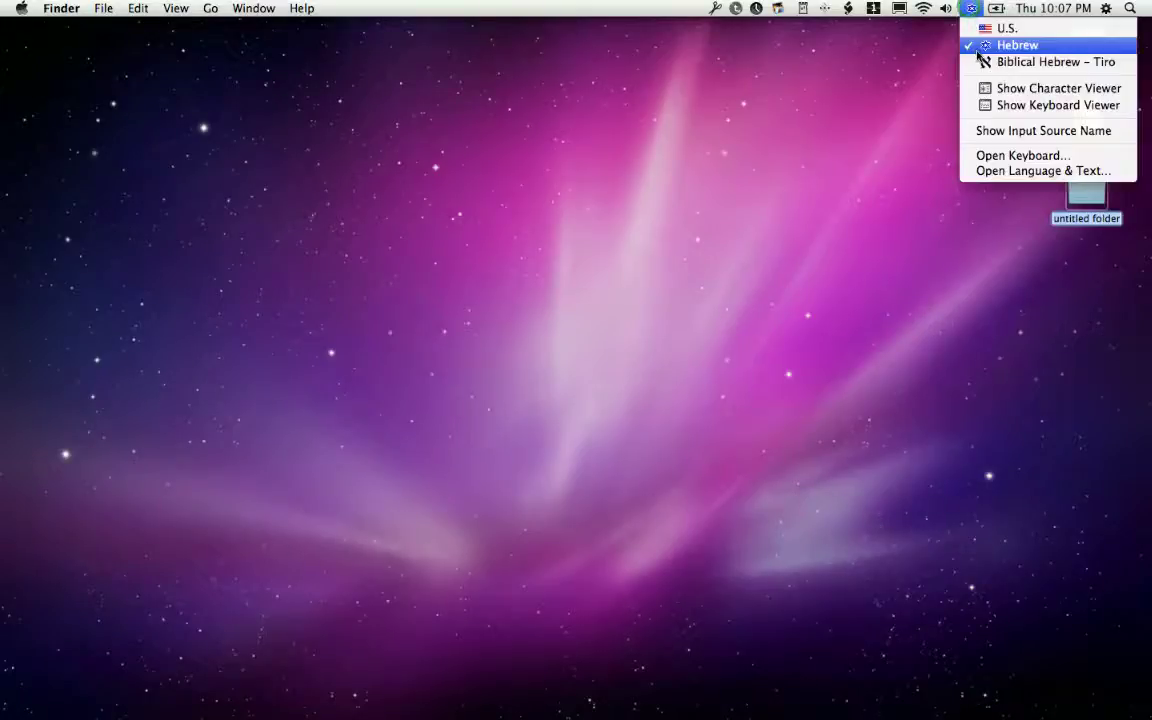
{"action": "left_click", "coordinate": [976, 46]}
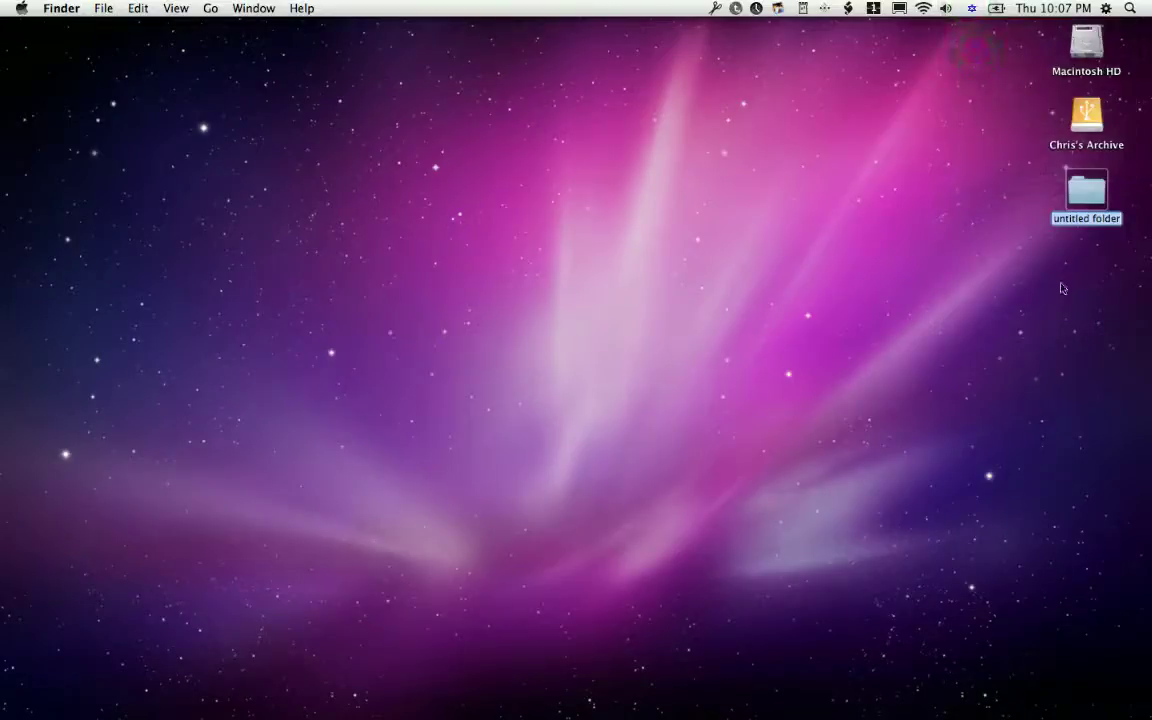
{"action": "type", "text": "ע"}
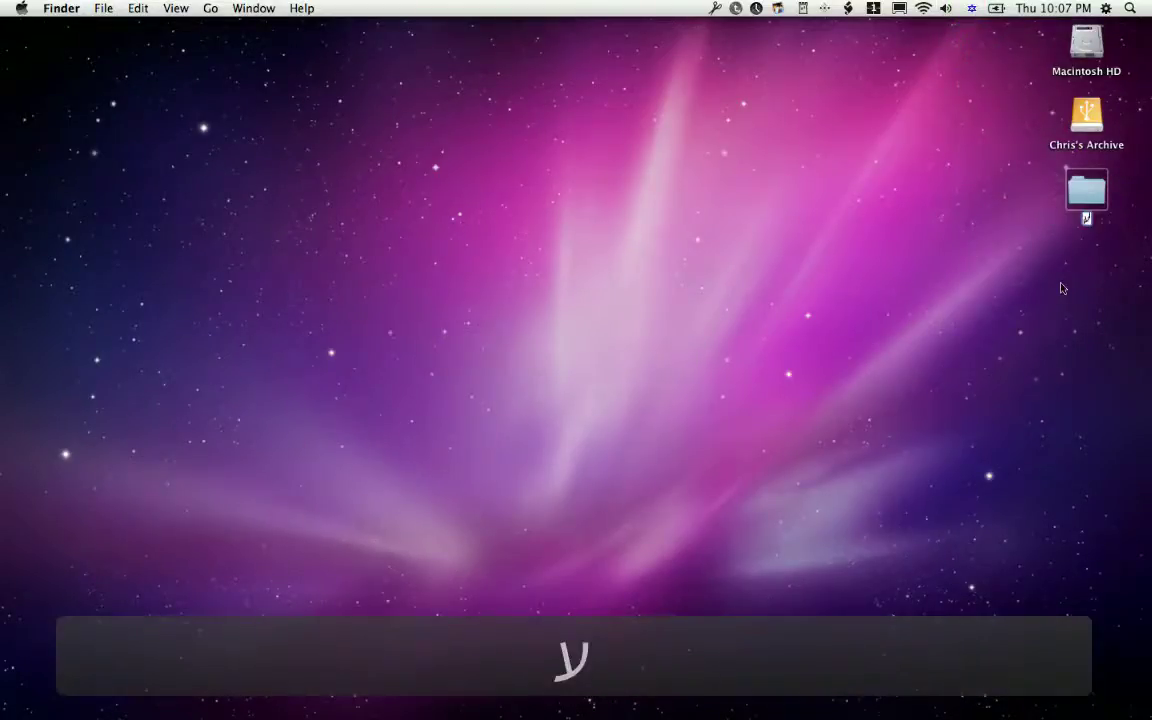
{"action": "key", "text": "alt+4"}
{"action": "type", "text": "ברית"}
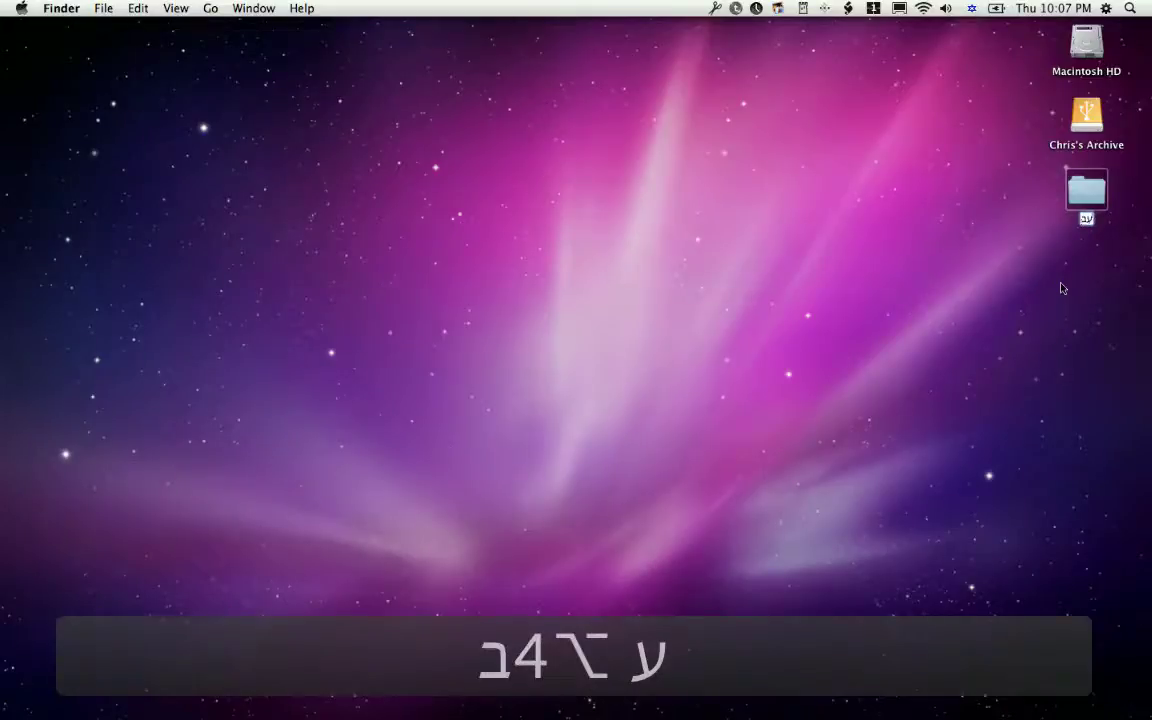
{"action": "key", "text": "alt+0"}
{"action": "type", "text": "ר"}
{"action": "type", "text": "4ית"}
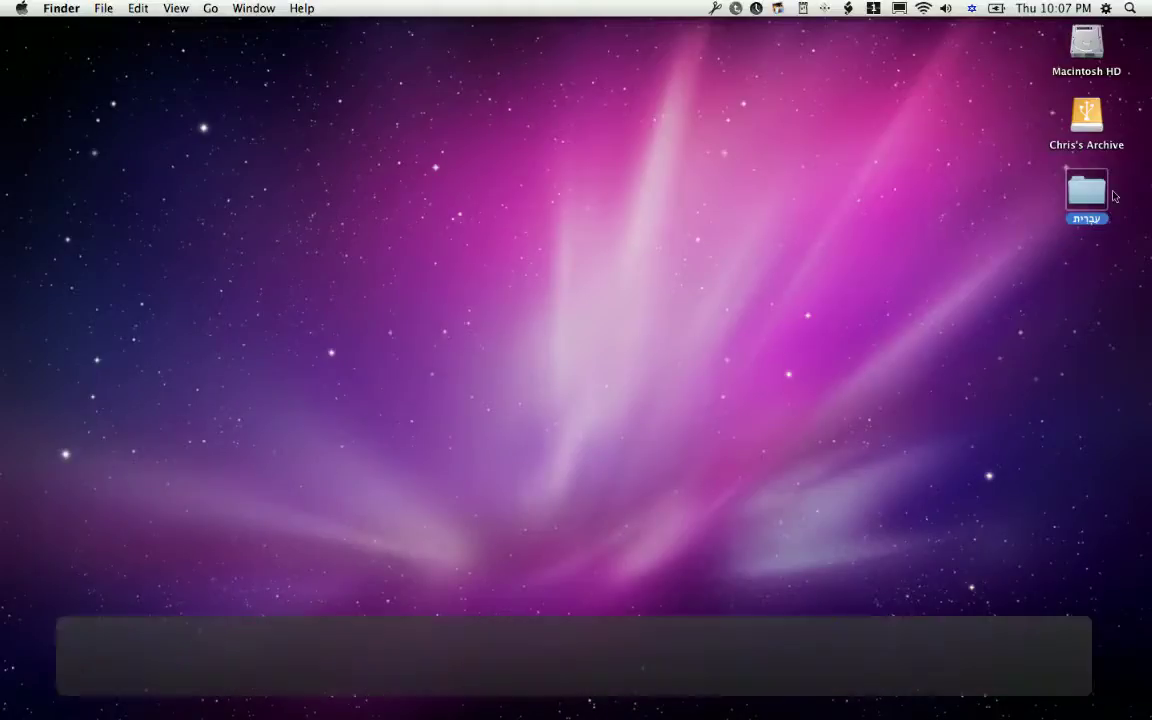
{"action": "key", "text": "space"}
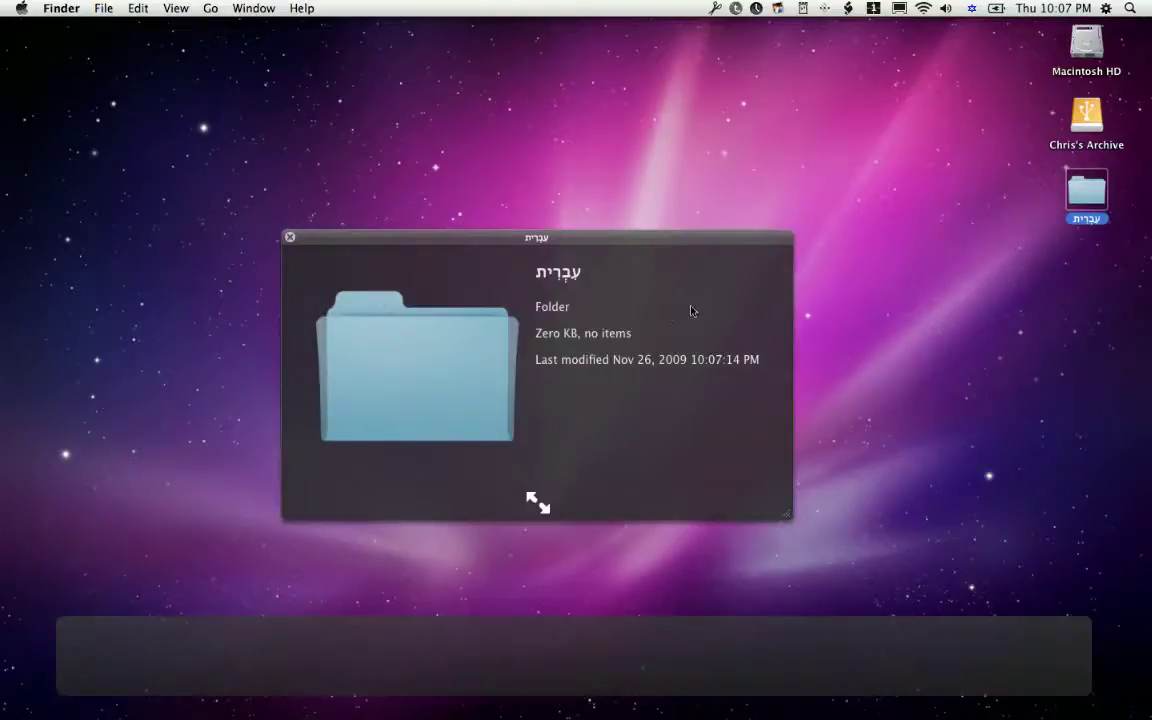
{"action": "left_click", "coordinate": [289, 238]}
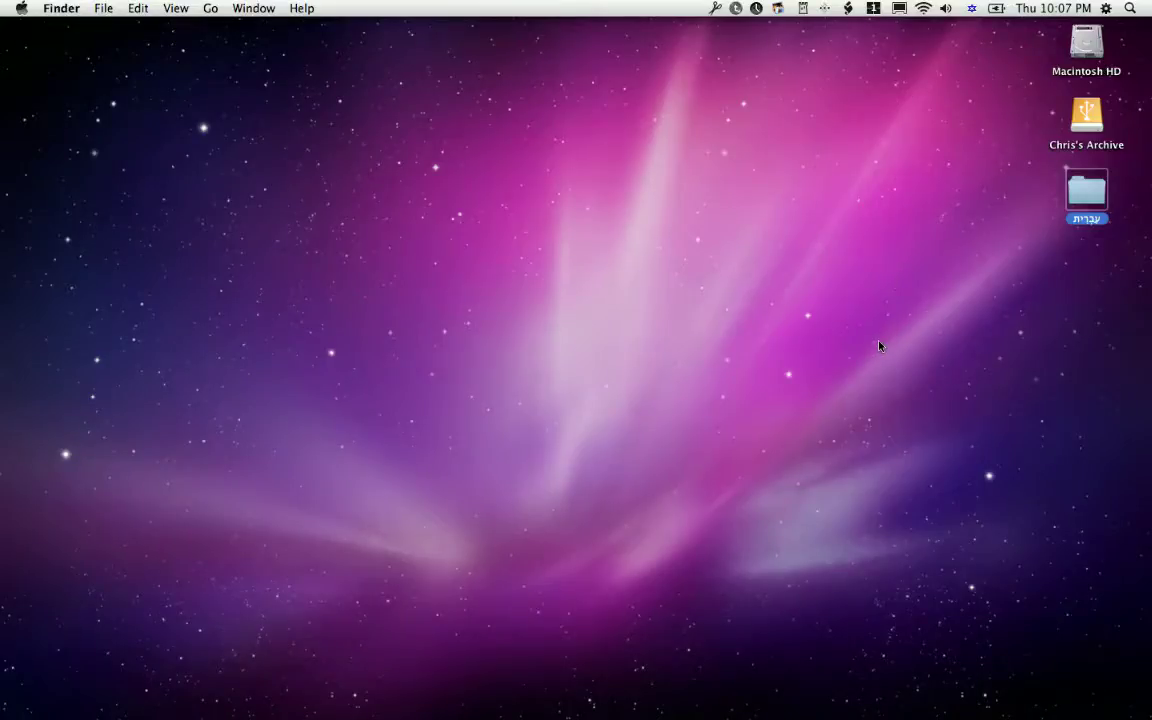
- Cycle forward and back through the enabled input sources with the on-screen switcher, finishing on U.S
{"action": "left_click", "coordinate": [971, 9]}
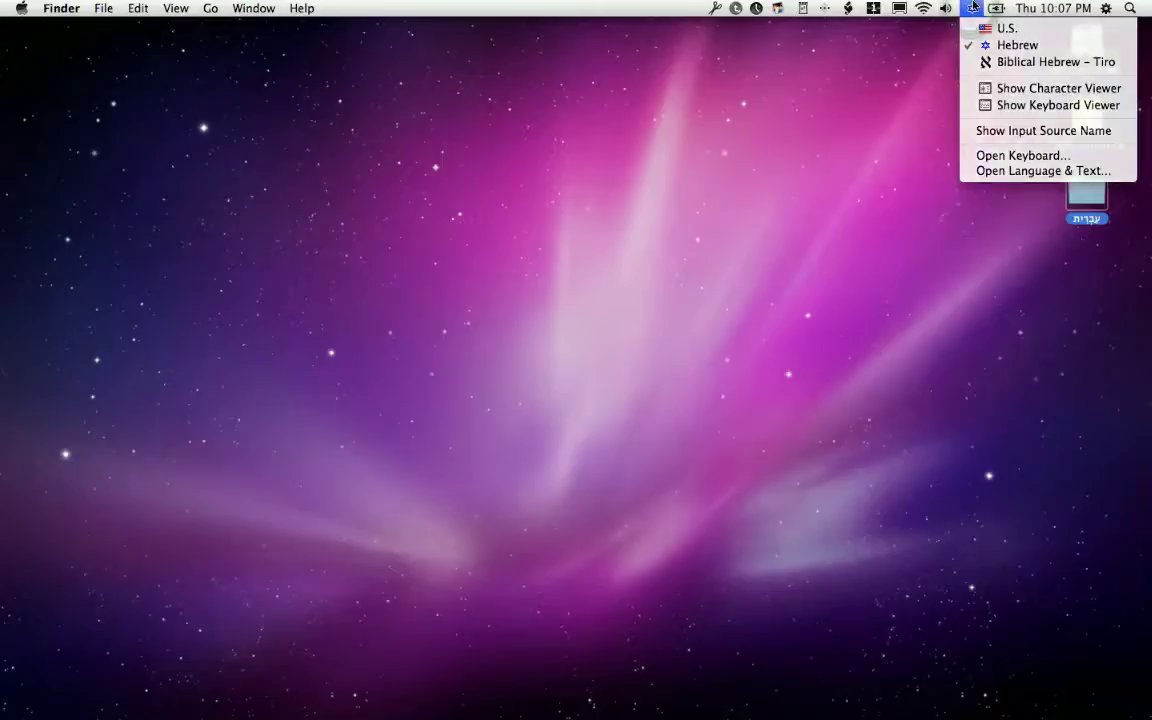
{"action": "left_click", "coordinate": [971, 8]}
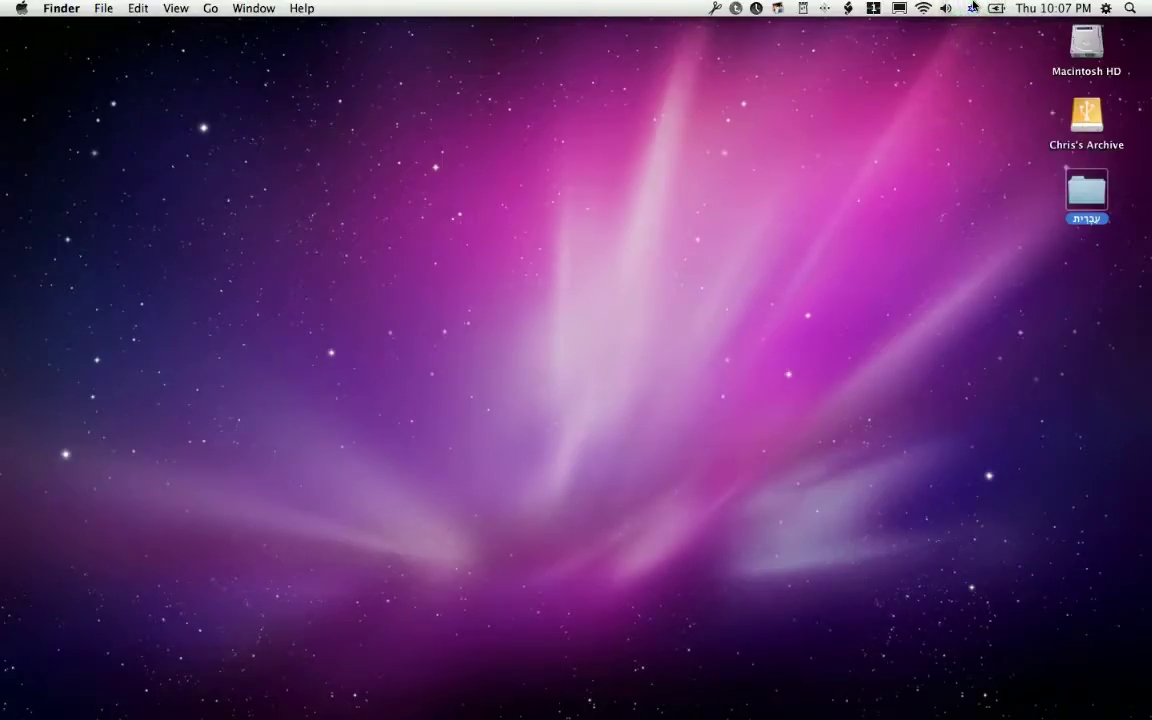
{"action": "key", "text": "super+space"}
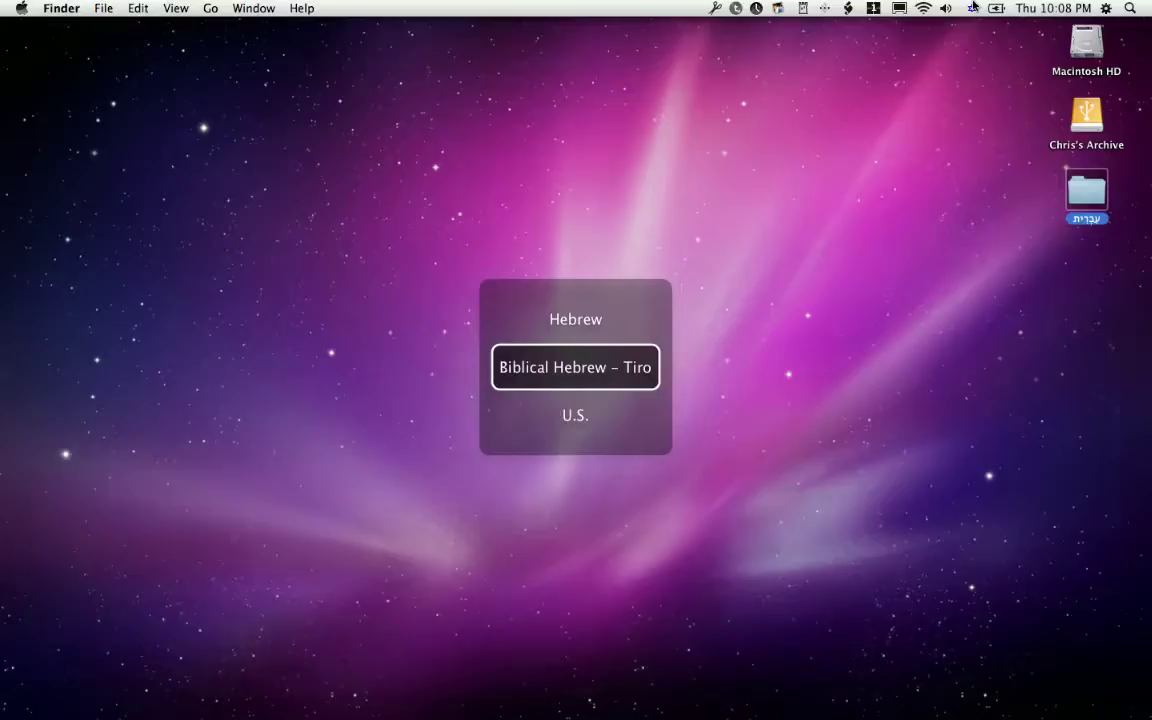
{"action": "key", "text": "super+space"}
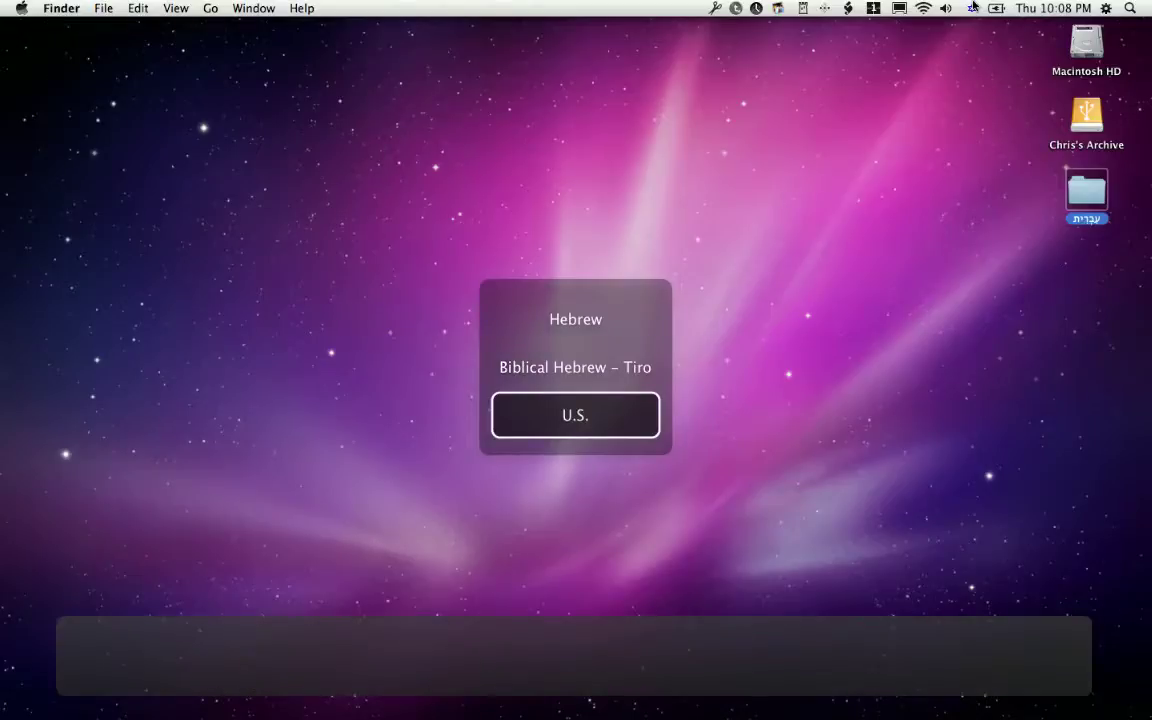
{"action": "key", "text": "super+shift+space"}
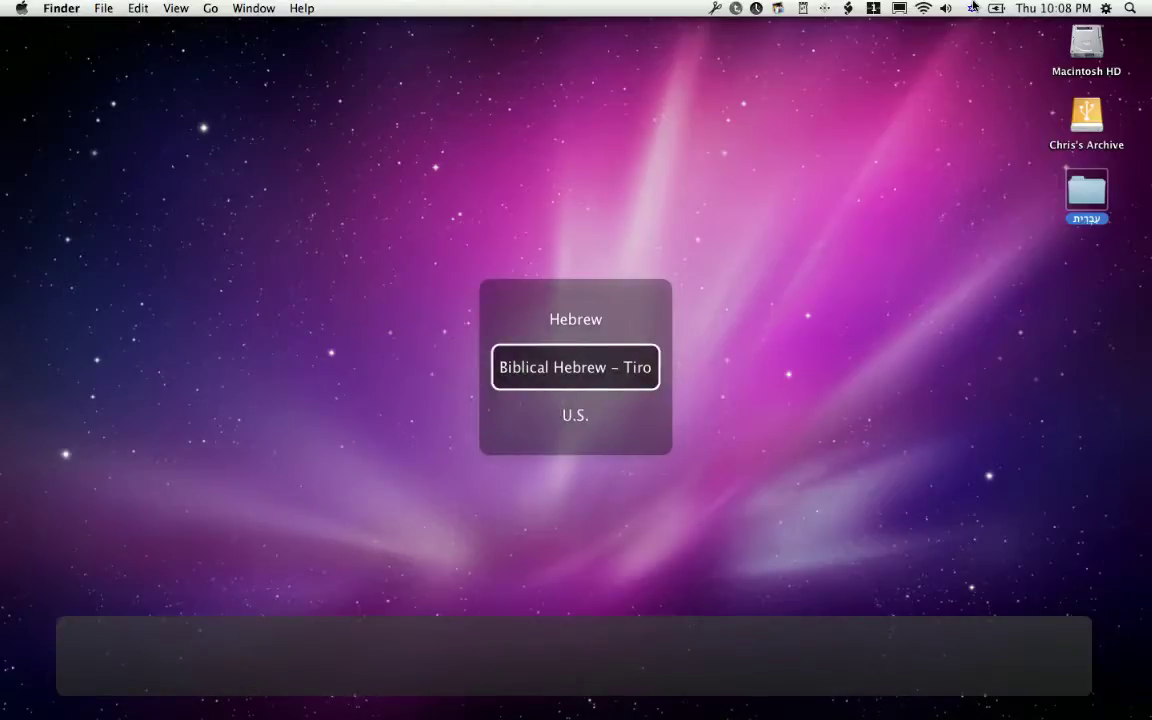
{"action": "key", "text": "super+space"}
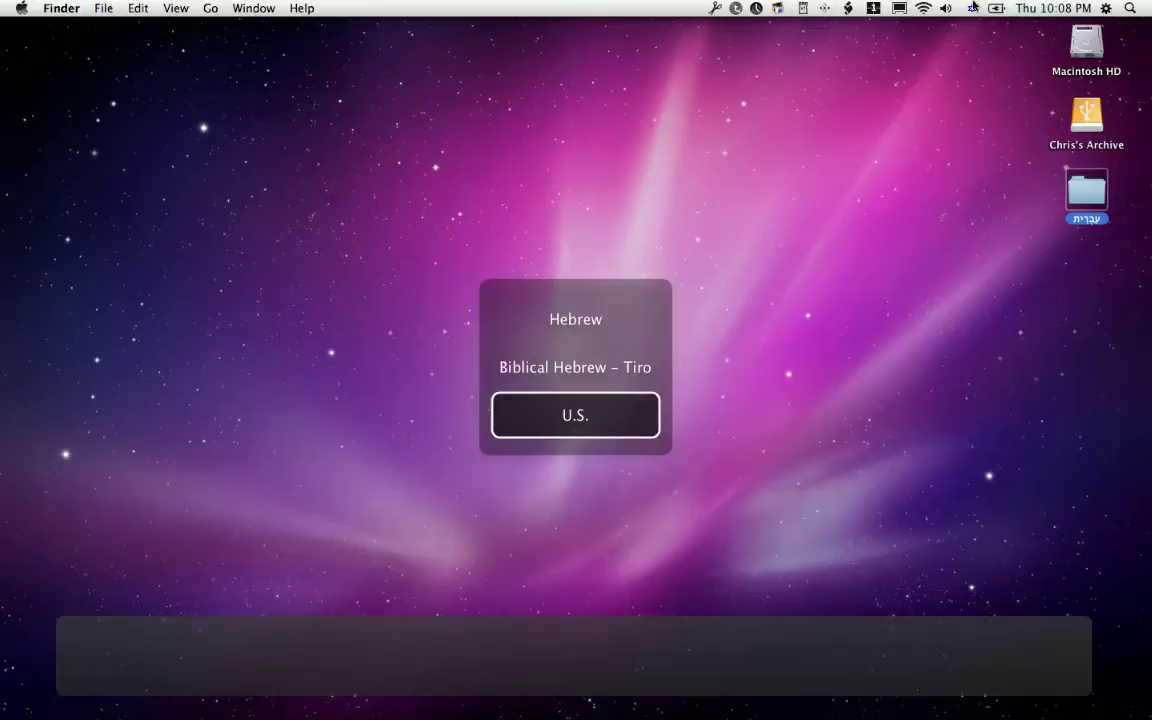